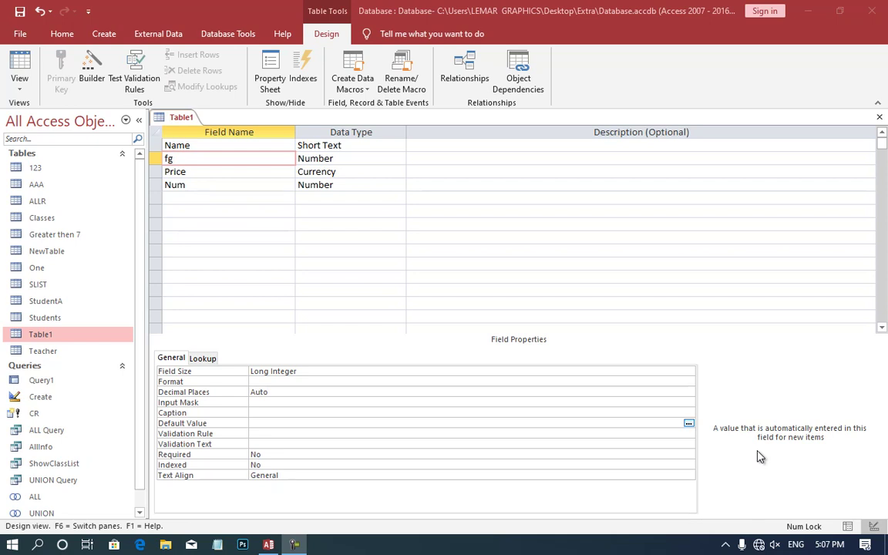
# Step: Close the Table1 design view with fields Name, fg, Price and Num, answering the save prompt
pyautogui.click(529, 356)
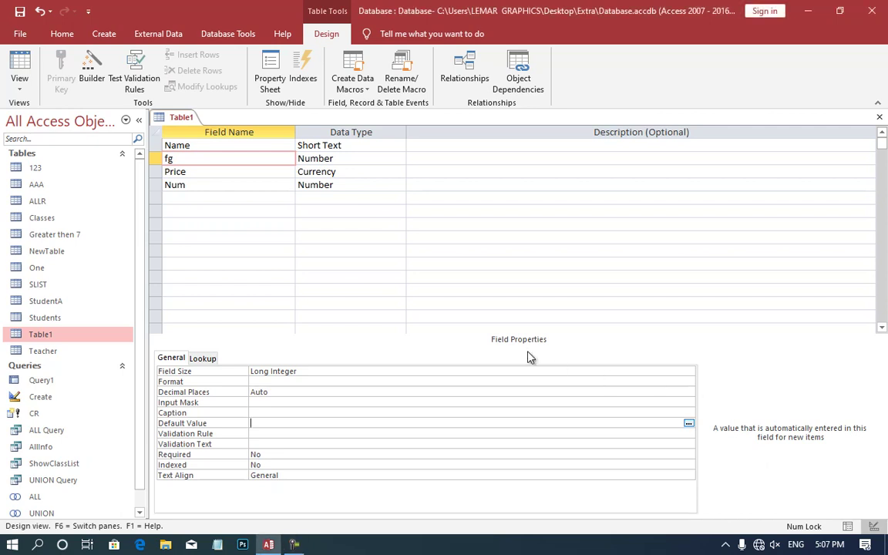
pyautogui.click(471, 302)
pyautogui.hotkey('ctrl', 'w')
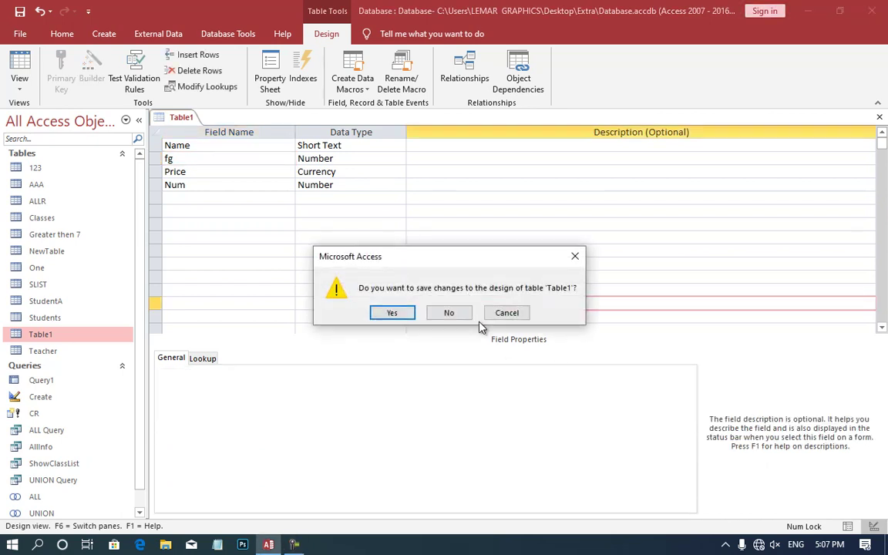
pyautogui.click(462, 312)
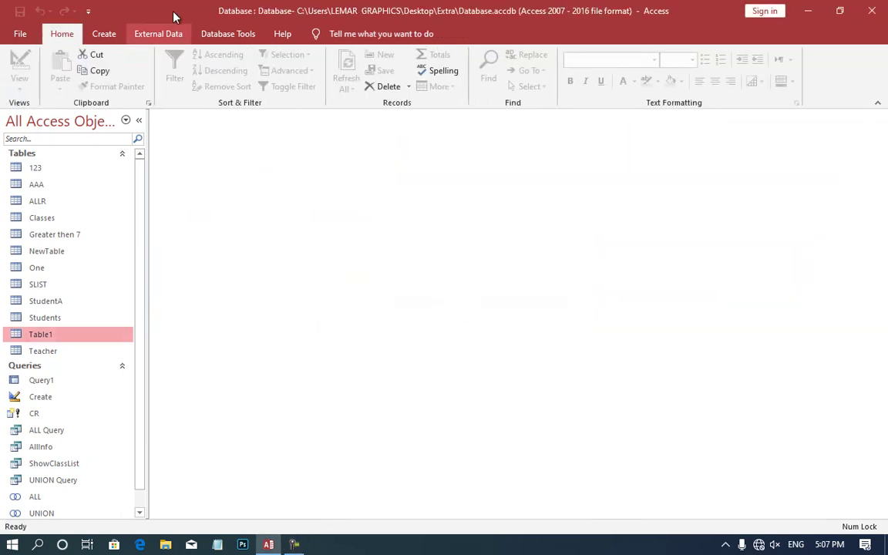
# Step: Create a blank Form1 in Form Design and expand the Students table in the Field List
pyautogui.click(105, 31)
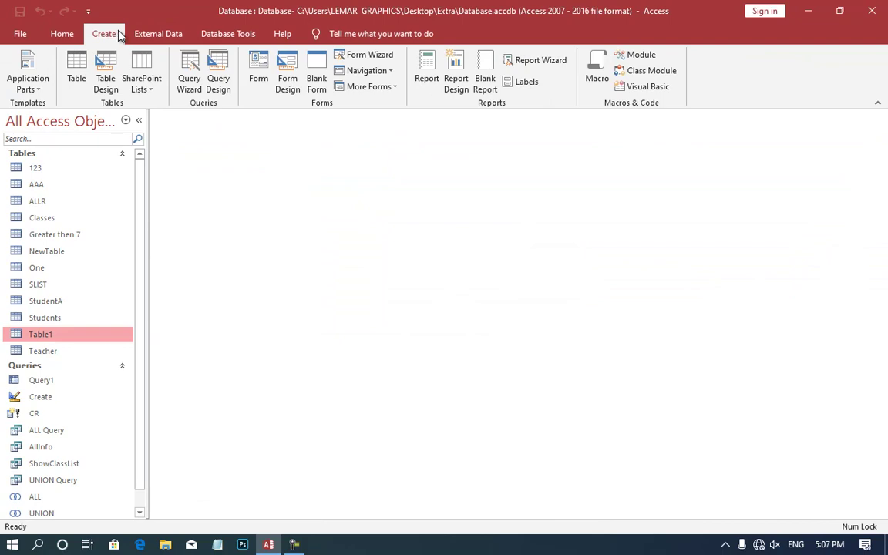
pyautogui.click(287, 81)
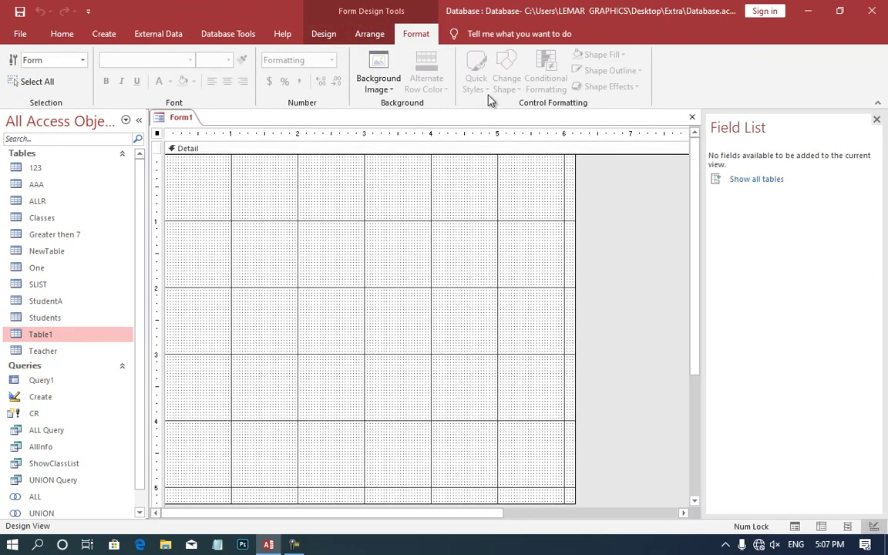
pyautogui.click(324, 35)
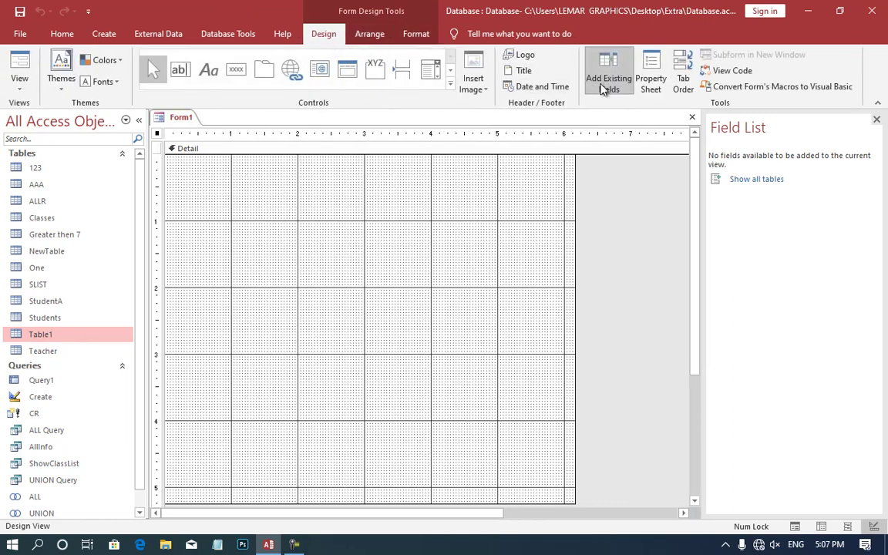
pyautogui.click(755, 179)
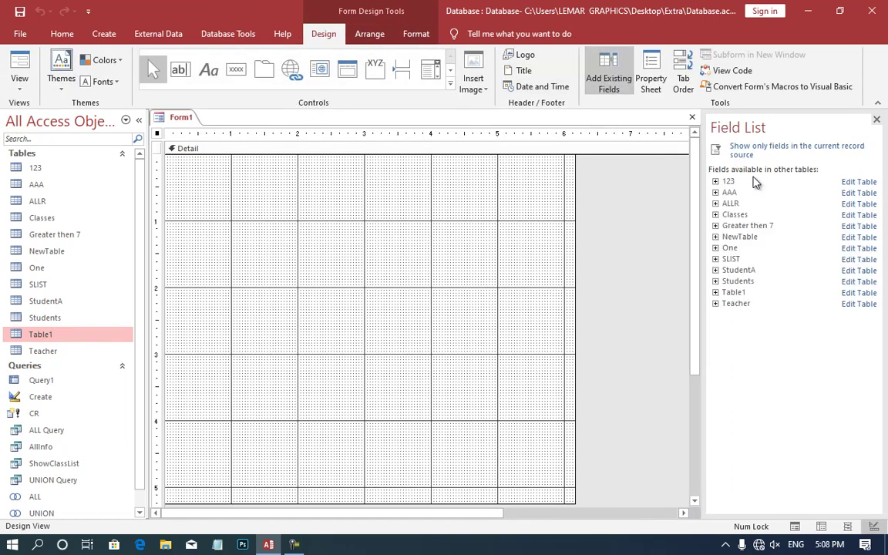
pyautogui.click(725, 282)
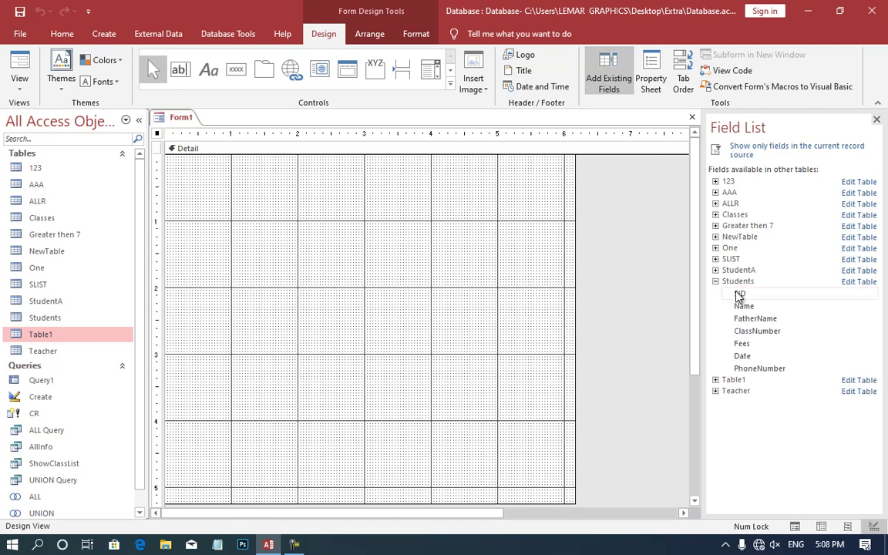
# Step: Add SID, Name, FatherName, ClassNumber, Fees, Date and PhoneNumber fields to the form
pyautogui.doubleClick(738, 294)
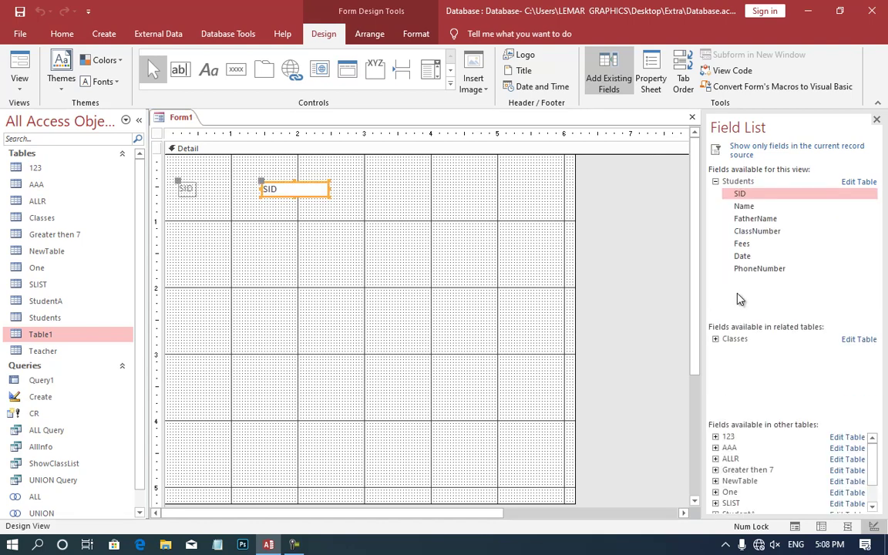
pyautogui.moveTo(744, 206); pyautogui.dragTo(455, 181)
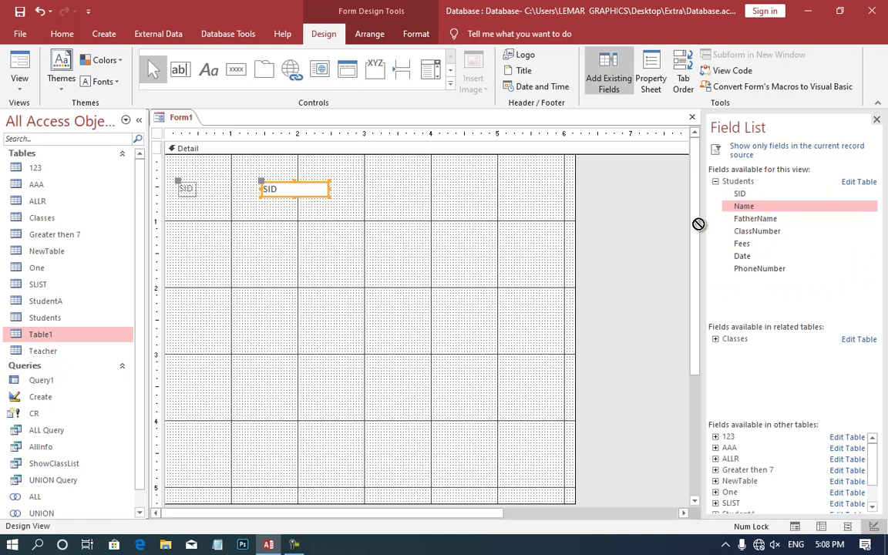
pyautogui.doubleClick(755, 219)
pyautogui.doubleClick(757, 231)
pyautogui.doubleClick(741, 244)
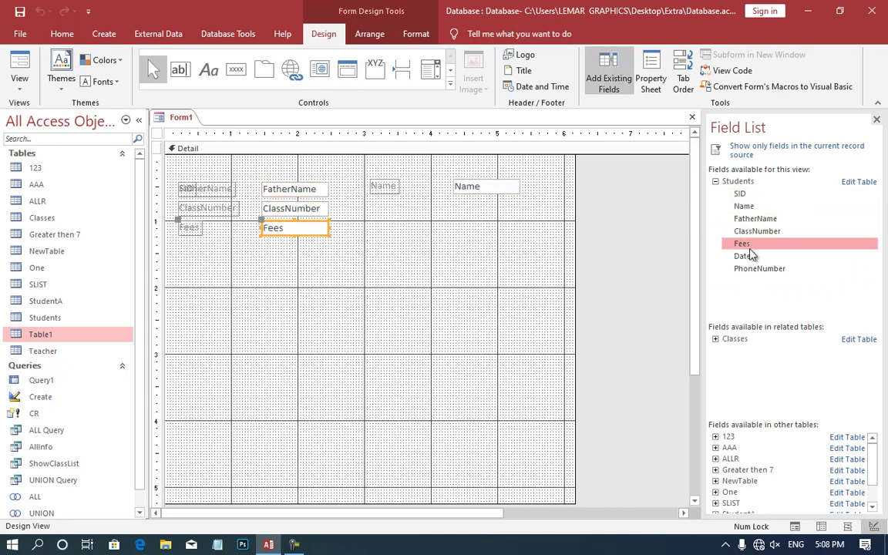
pyautogui.doubleClick(742, 256)
pyautogui.doubleClick(753, 269)
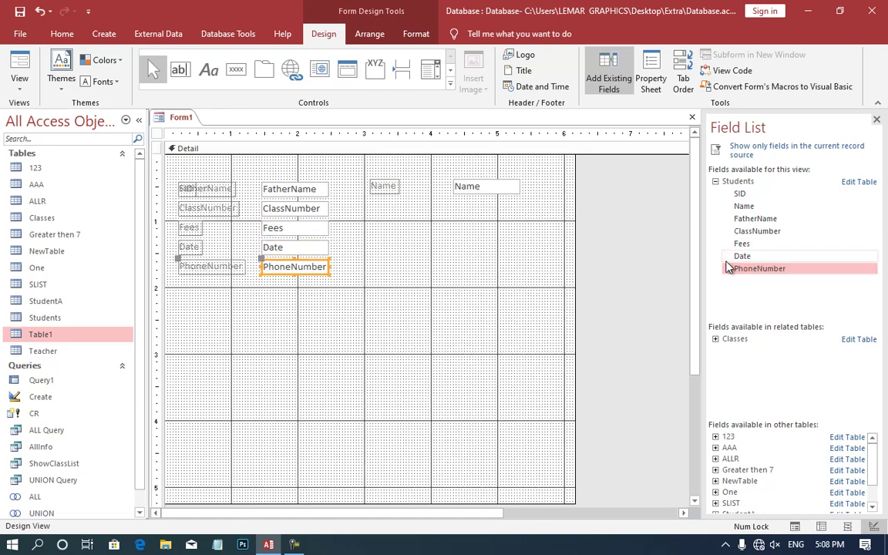
# Step: Stack the fields in one column with a gap after FatherName, then select all text boxes
pyautogui.moveTo(388, 307)
pyautogui.mouseDown()
pyautogui.moveTo(303, 205)
pyautogui.moveTo(305, 280)
pyautogui.mouseUp()
pyautogui.moveTo(304, 192); pyautogui.dragTo(303, 225)
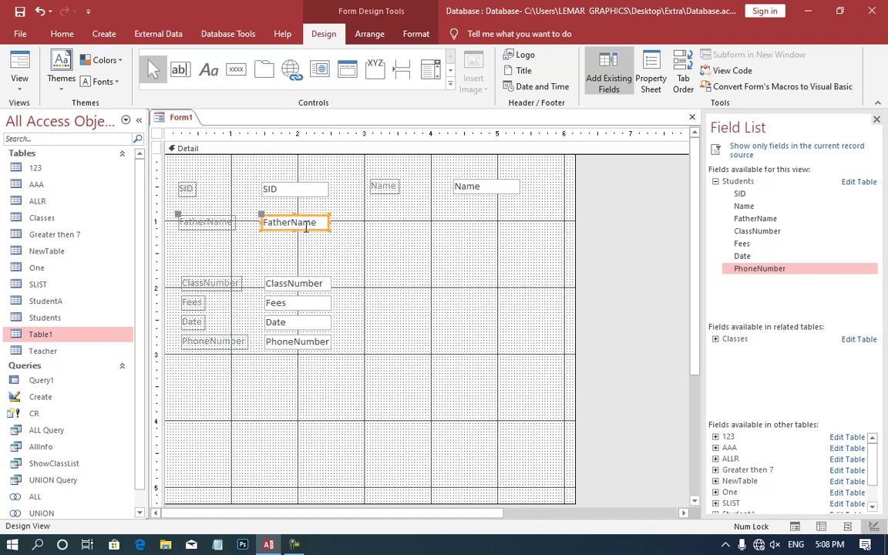
pyautogui.moveTo(458, 204)
pyautogui.mouseDown()
pyautogui.moveTo(361, 219)
pyautogui.moveTo(276, 207)
pyautogui.mouseUp()
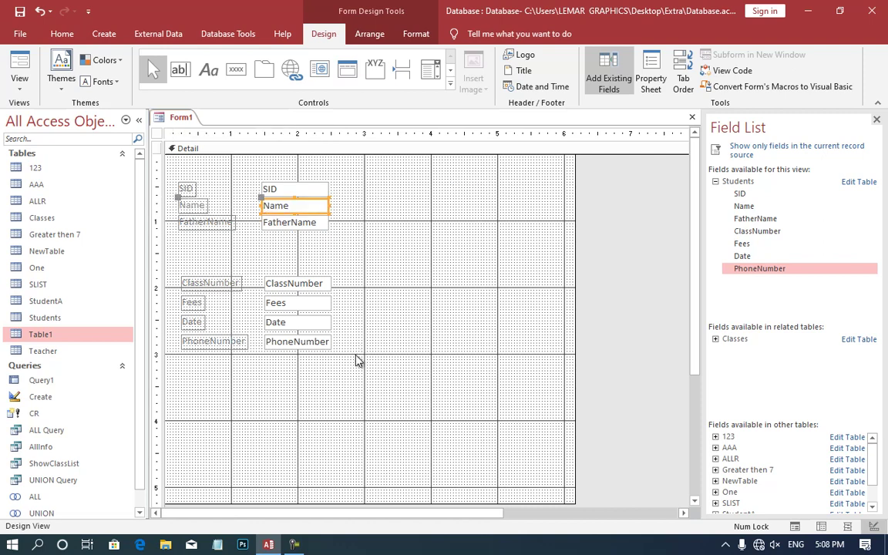
pyautogui.moveTo(356, 361); pyautogui.dragTo(276, 182)
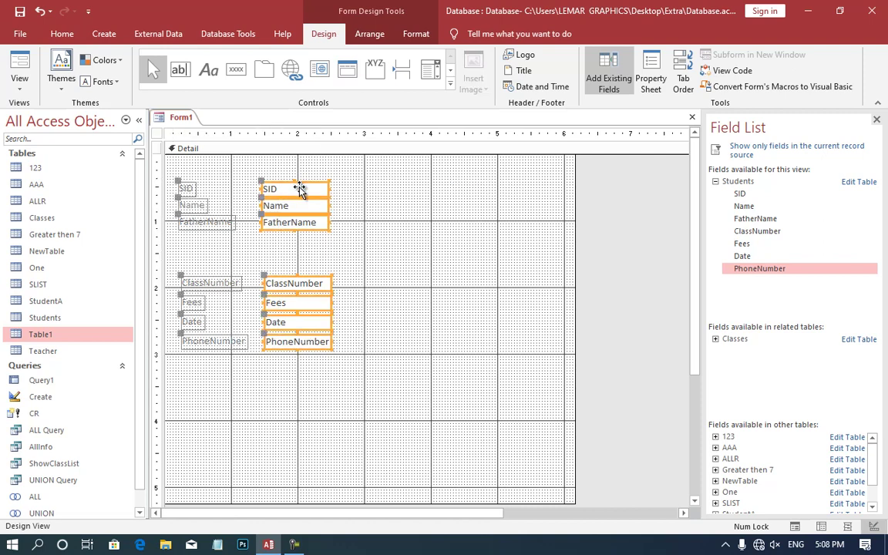
# Step: Make the text boxes centered, blue, underlined Times New Roman
pyautogui.click(412, 33)
pyautogui.click(228, 81)
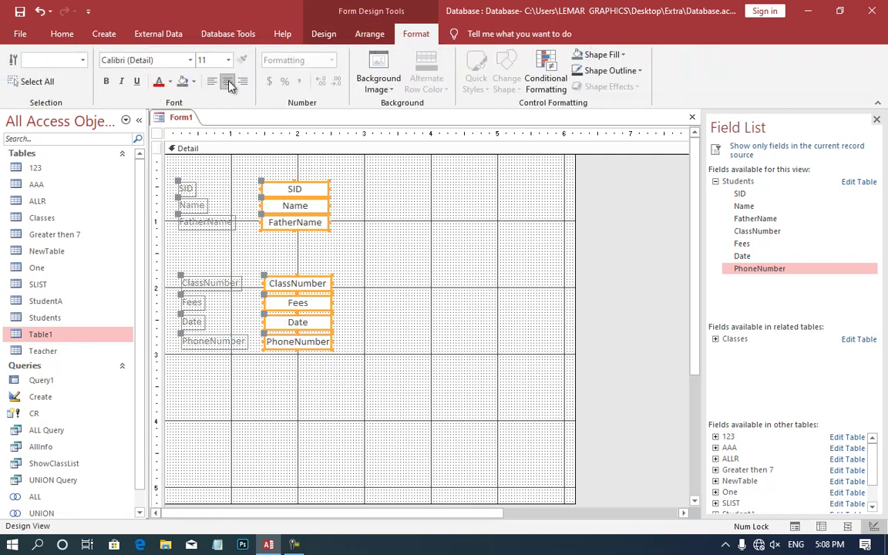
pyautogui.click(145, 59)
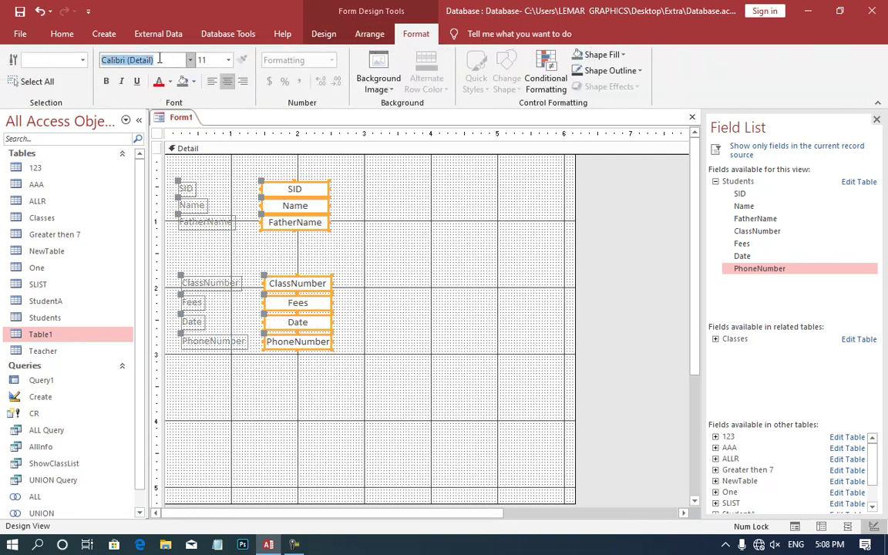
pyautogui.write('Times New Roman')
pyautogui.press('Return')
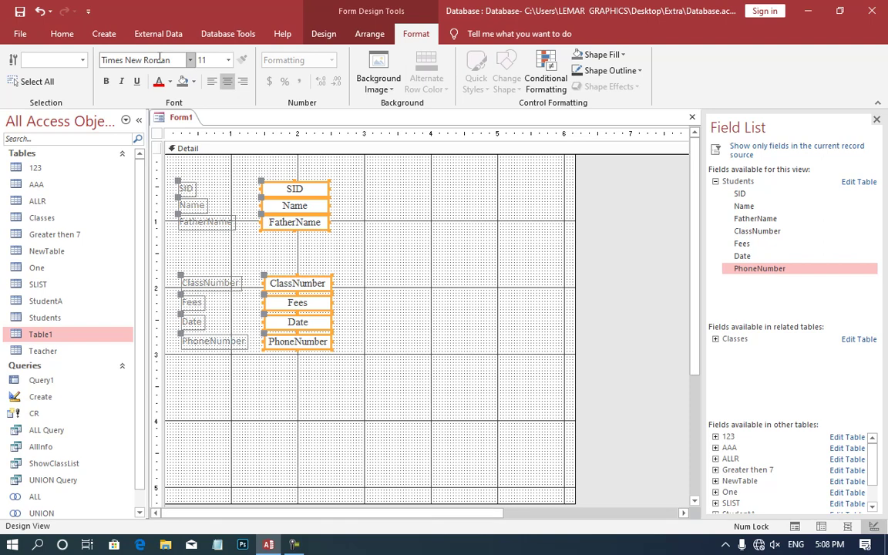
pyautogui.click(169, 81)
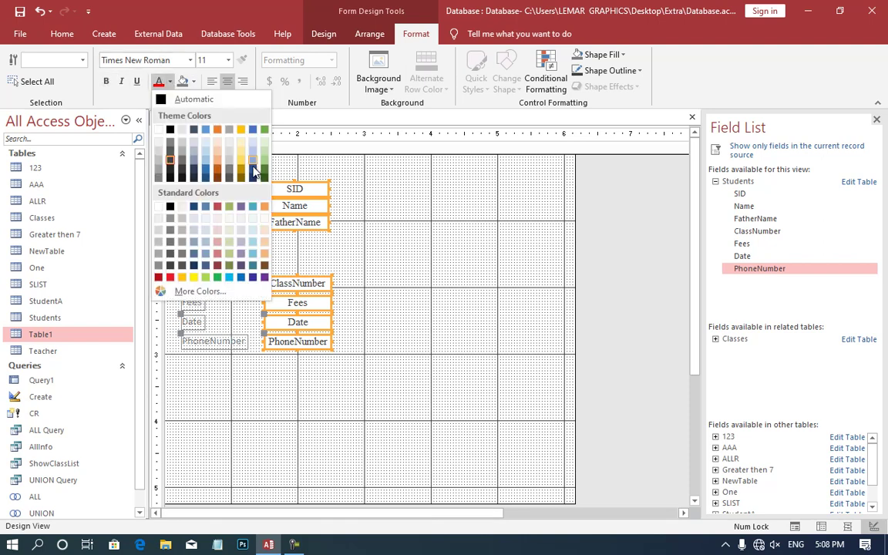
pyautogui.click(206, 170)
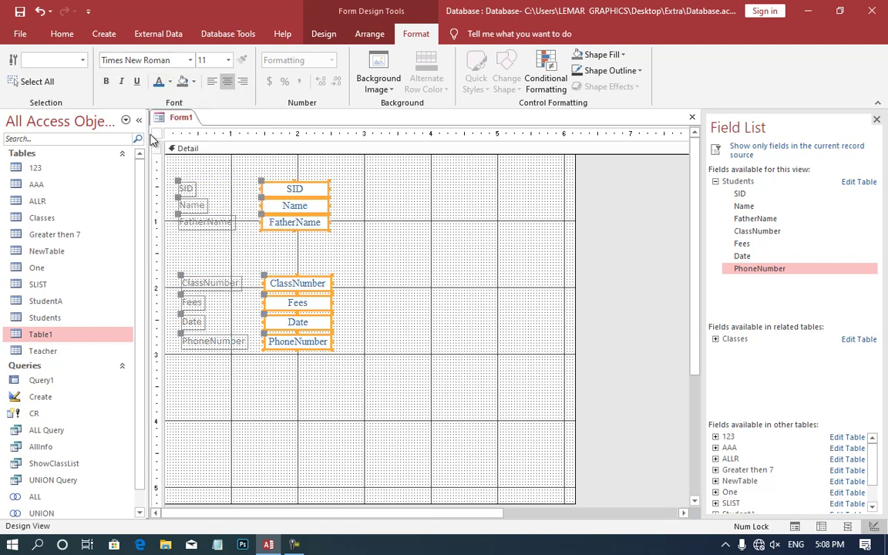
pyautogui.click(136, 81)
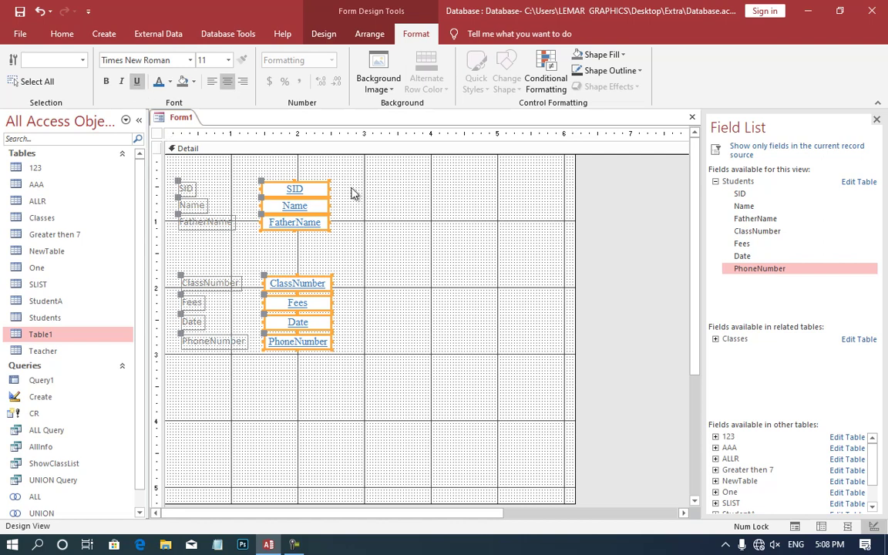
# Step: Widen the text boxes and give them a light gold background fill
pyautogui.moveTo(330, 188); pyautogui.dragTo(383, 187)
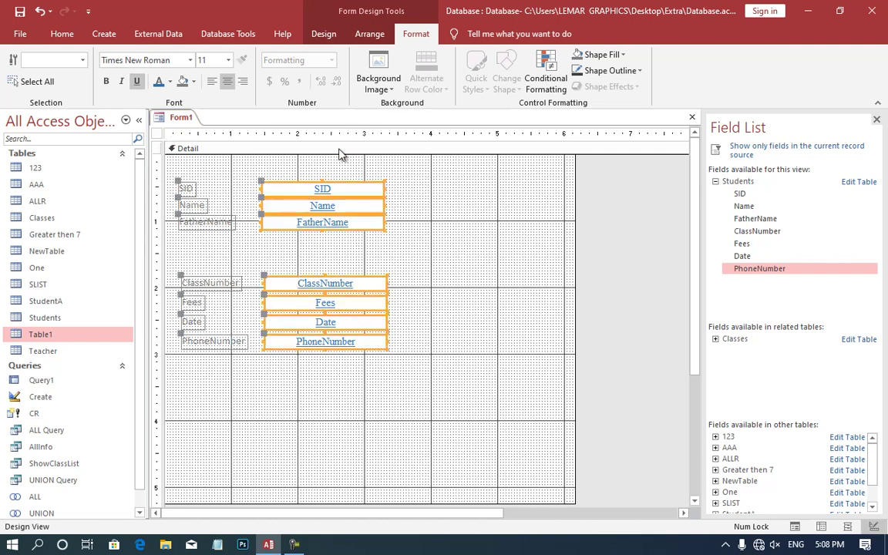
pyautogui.click(192, 81)
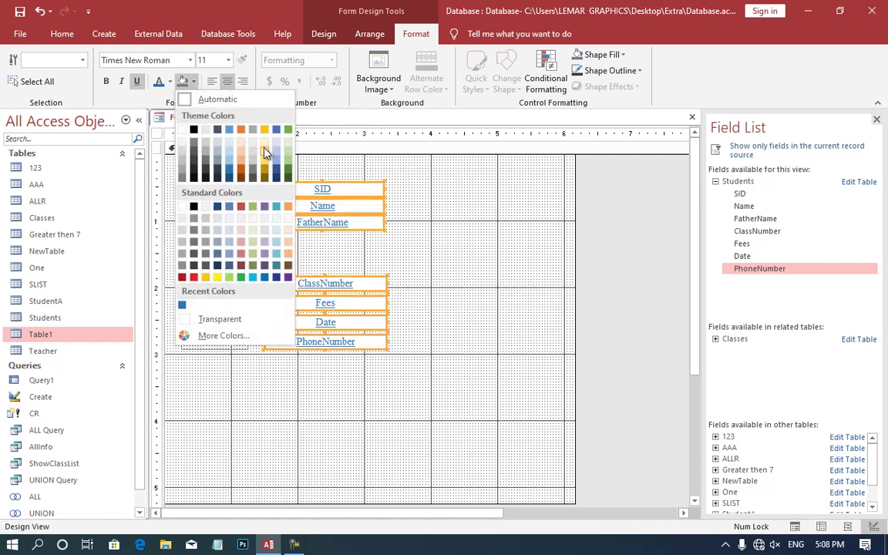
pyautogui.click(263, 149)
pyautogui.click(455, 236)
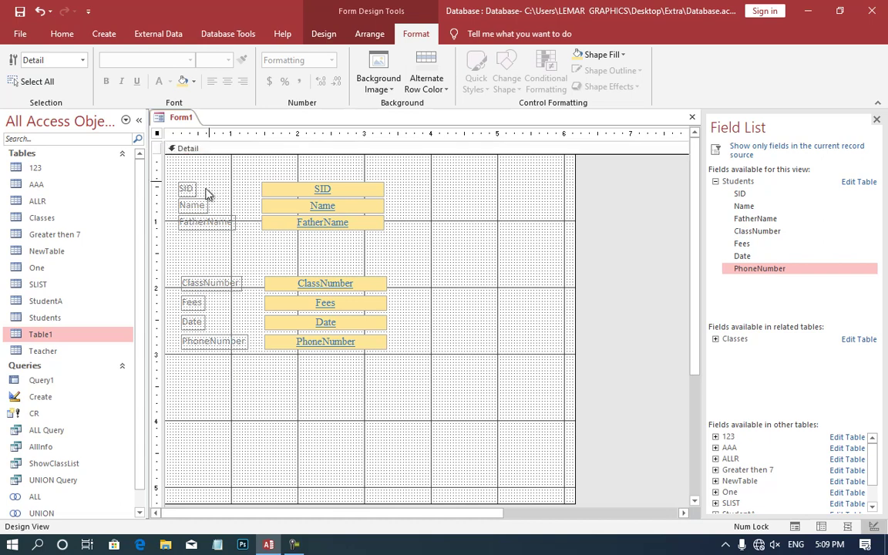
# Step: Set the field labels' Visible property to No in the Property Sheet
pyautogui.moveTo(208, 184); pyautogui.dragTo(175, 358)
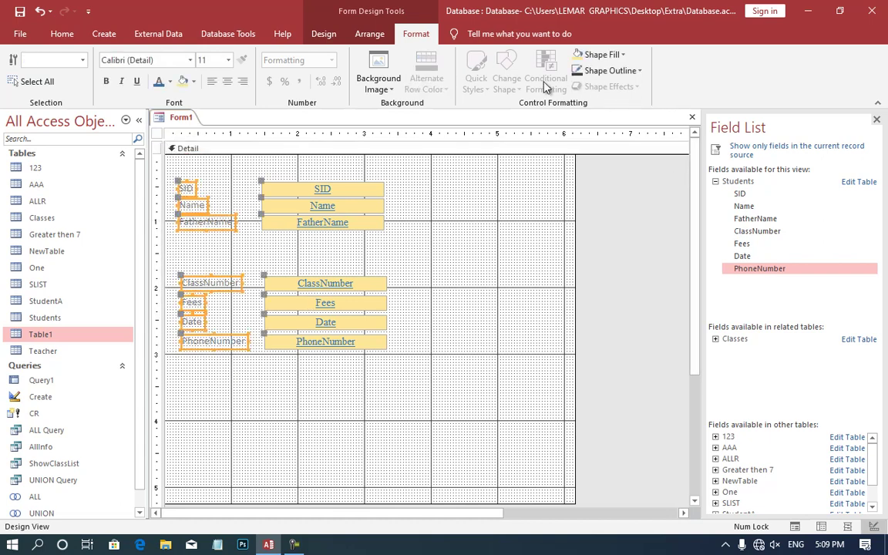
pyautogui.click(323, 34)
pyautogui.click(651, 73)
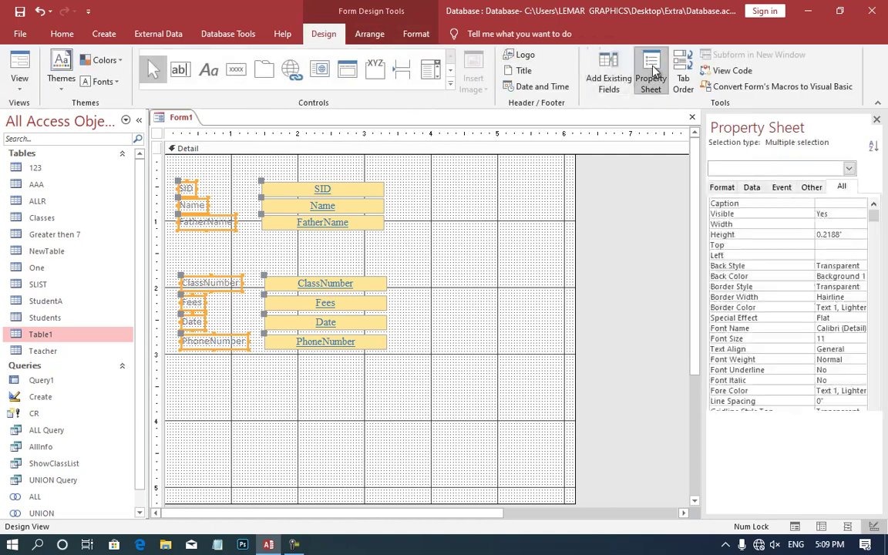
pyautogui.click(775, 215)
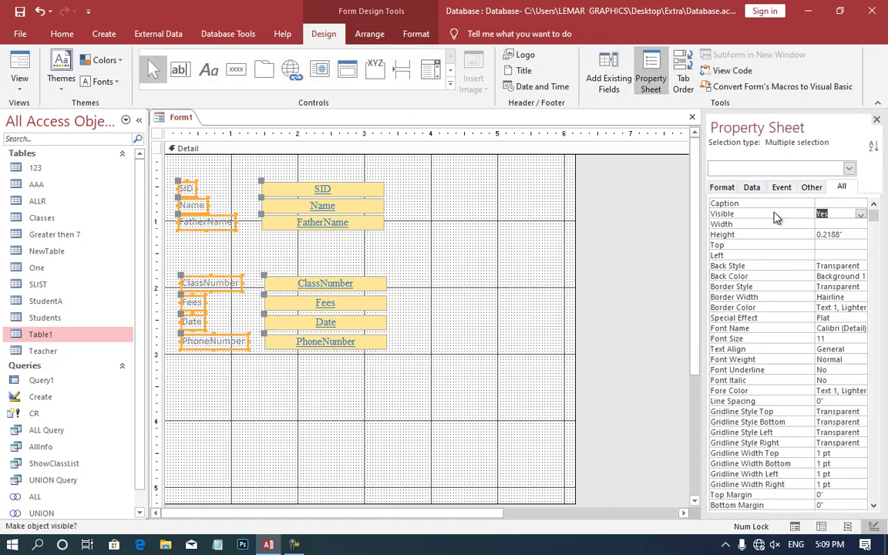
pyautogui.doubleClick(775, 214)
pyautogui.click(783, 245)
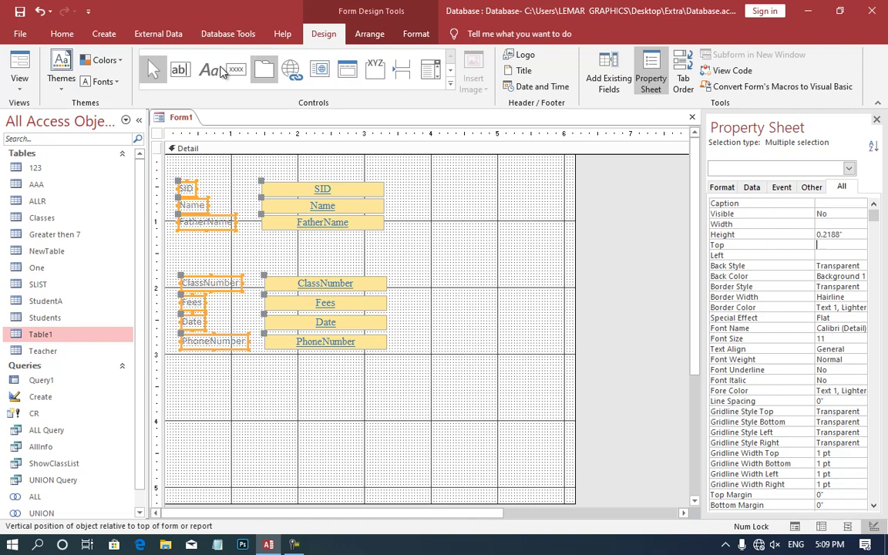
# Step: Preview the form in Form View on a new record, then return to Design View
pyautogui.click(11, 64)
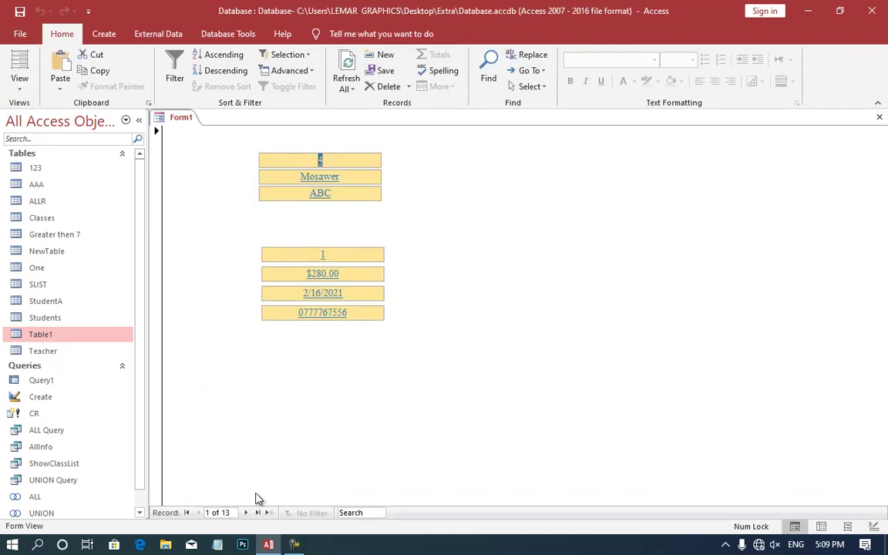
pyautogui.click(268, 513)
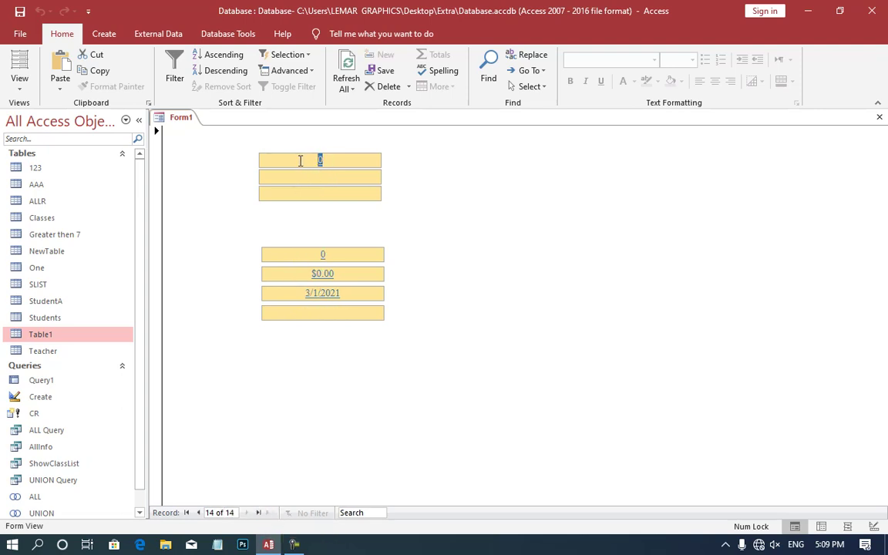
pyautogui.click(321, 175)
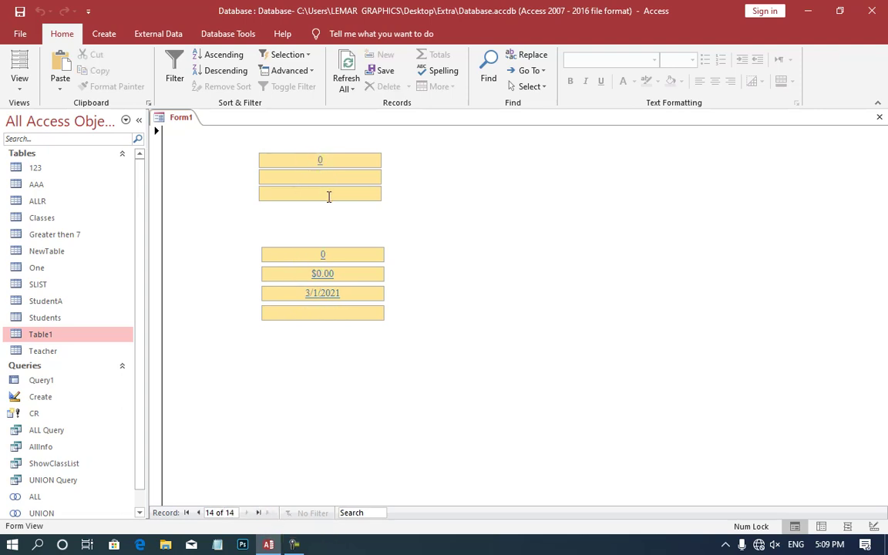
pyautogui.click(328, 194)
pyautogui.rightClick(491, 211)
pyautogui.click(516, 252)
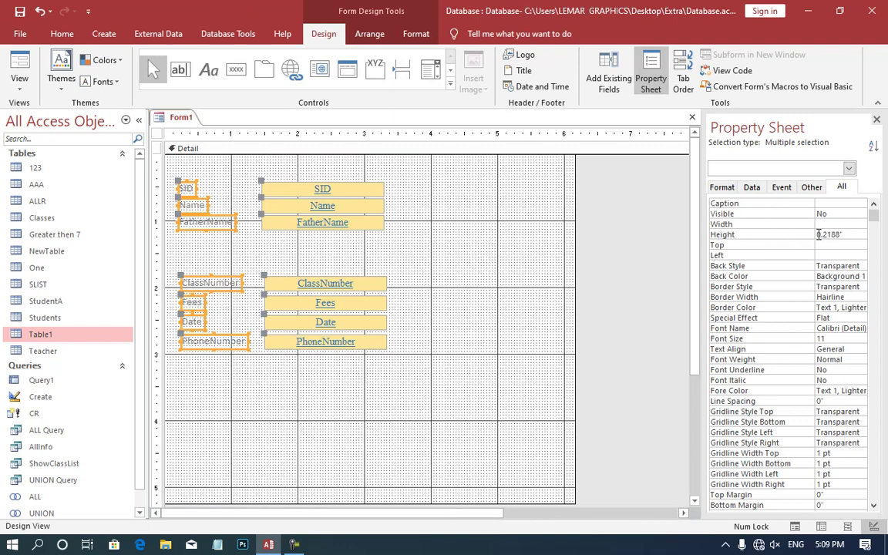
# Step: Set the labels' Visible property back to Yes and preview the form again
pyautogui.doubleClick(778, 215)
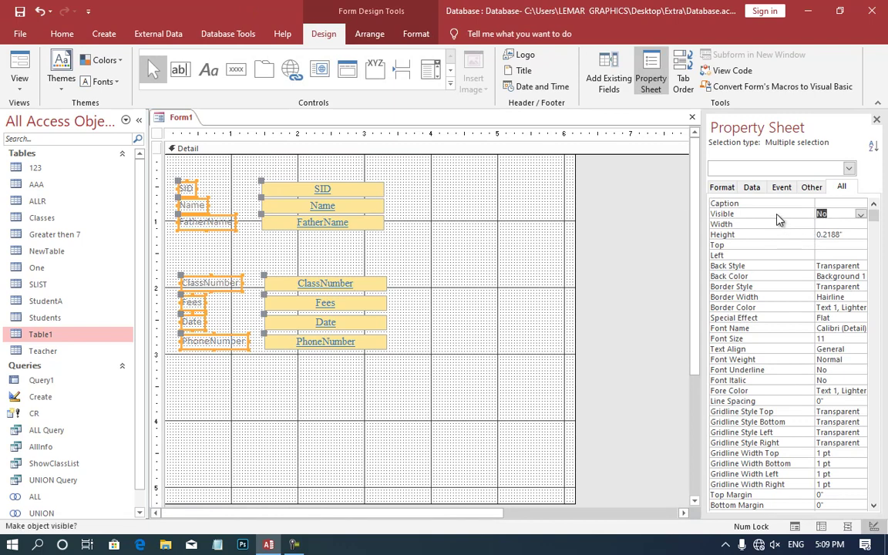
pyautogui.write('y')
pyautogui.click(779, 223)
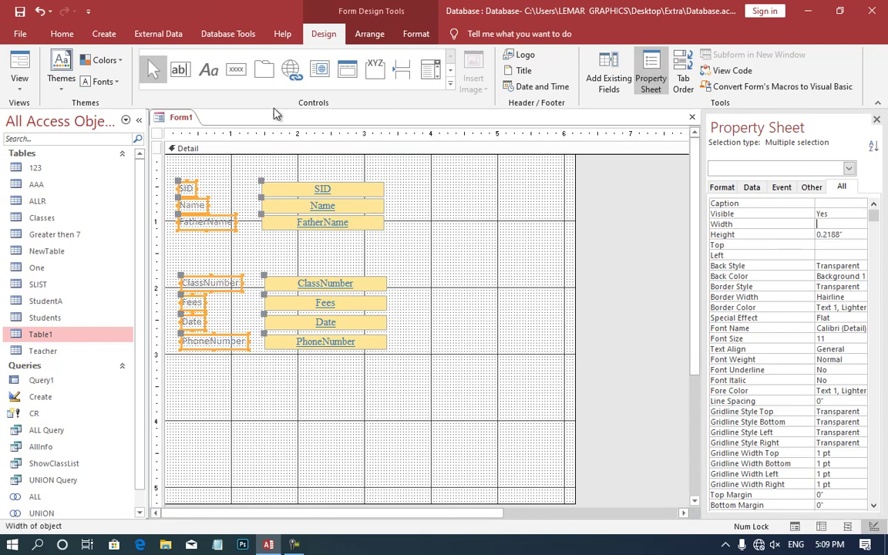
pyautogui.click(20, 68)
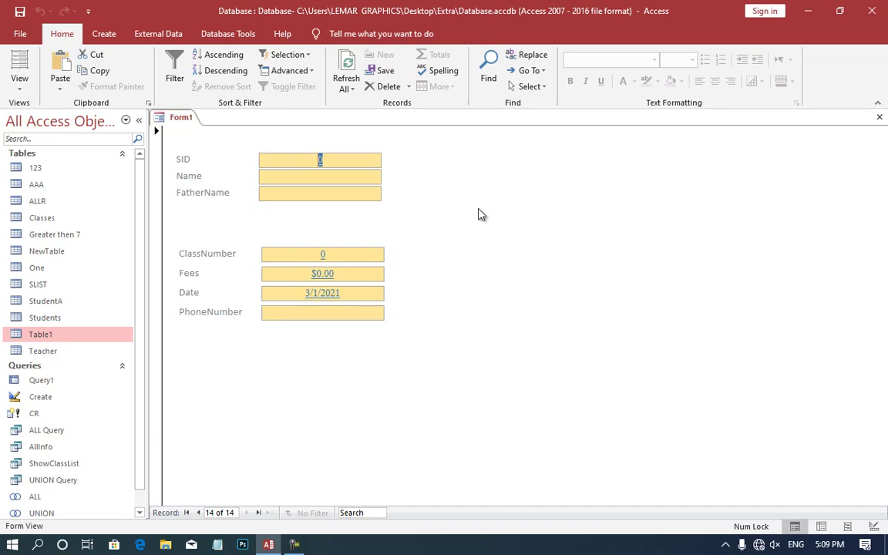
pyautogui.rightClick(430, 188)
pyautogui.click(461, 223)
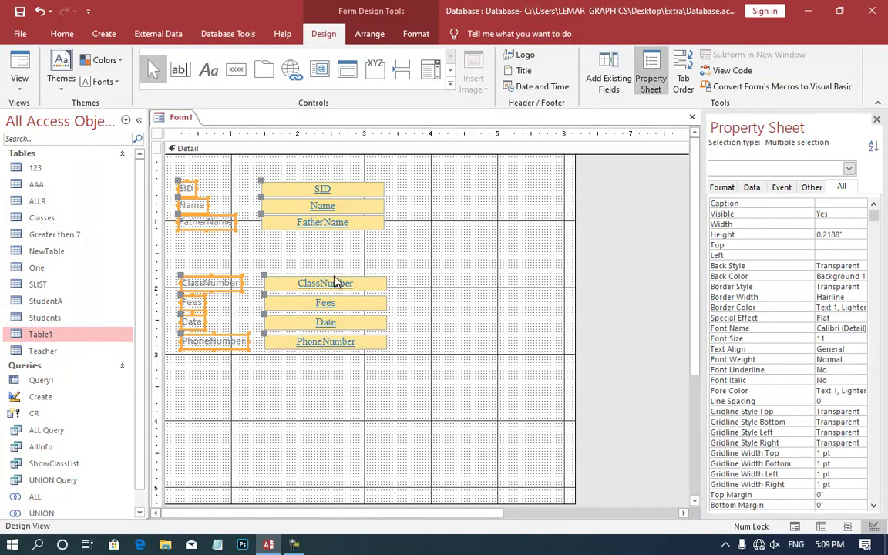
# Step: Make the labels bold black Times New Roman
pyautogui.click(416, 34)
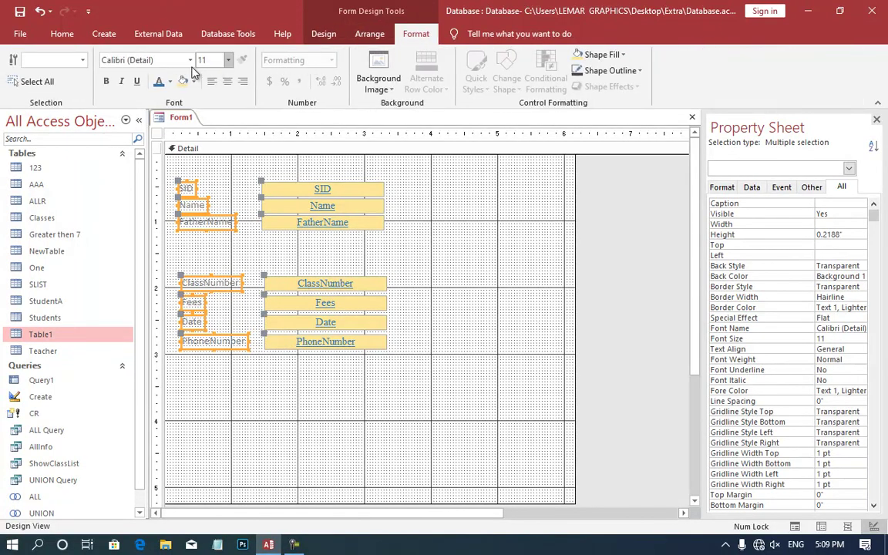
pyautogui.click(170, 81)
pyautogui.click(155, 124)
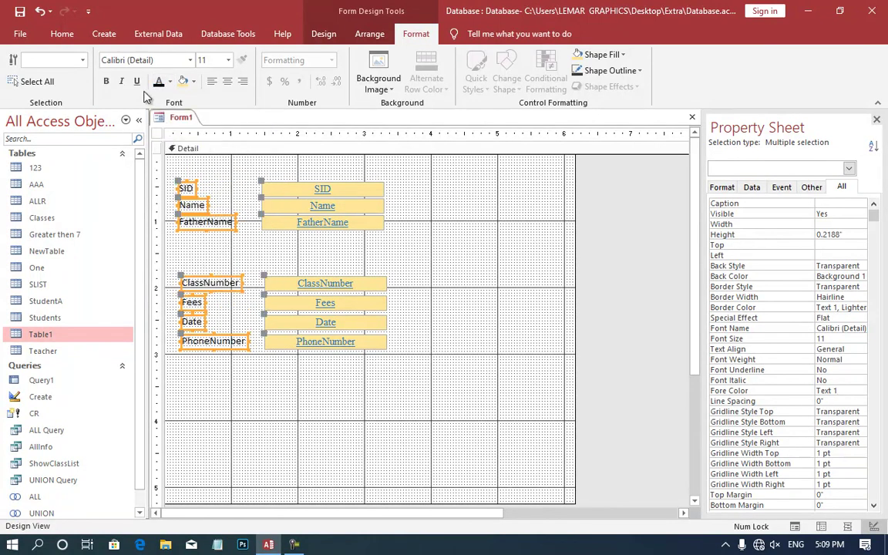
pyautogui.click(107, 81)
pyautogui.click(142, 60)
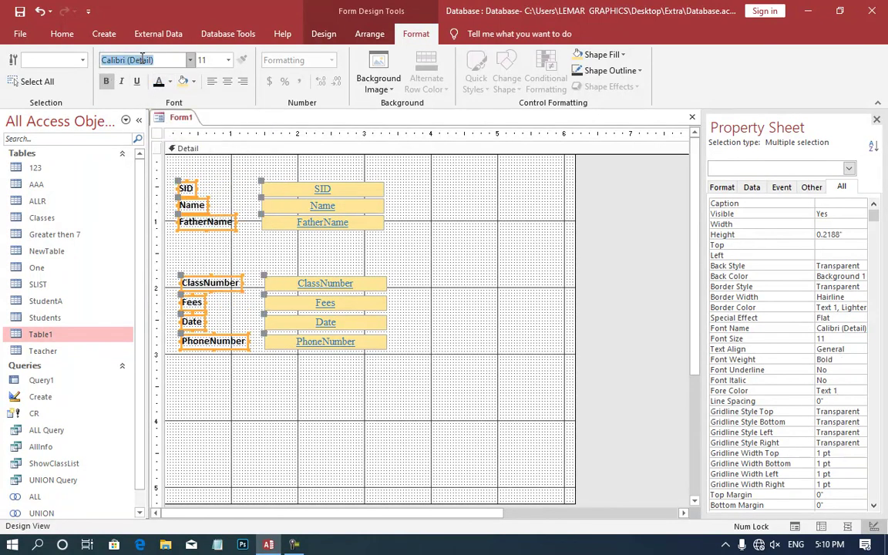
pyautogui.write('Times New Roman')
pyautogui.press('Return')
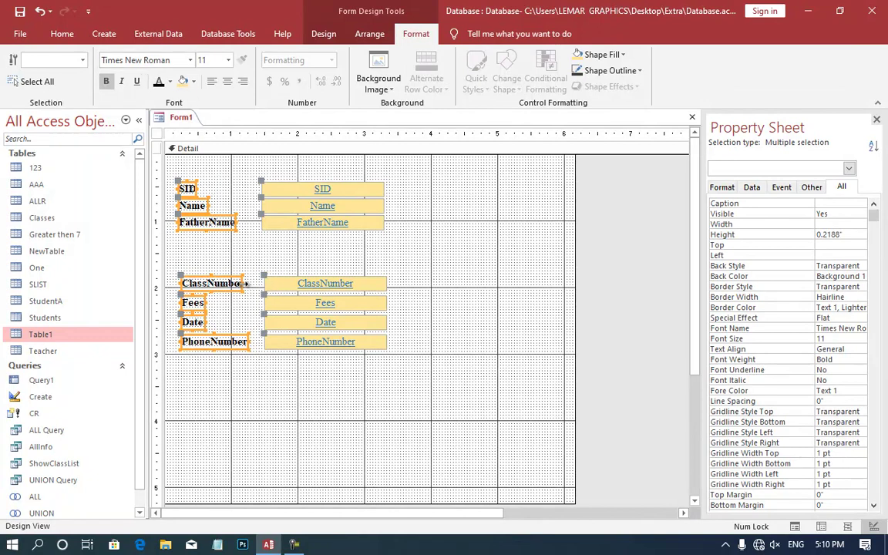
# Step: Widen the labels to fit their text and nudge the SID text box upward
pyautogui.moveTo(243, 283); pyautogui.dragTo(262, 283)
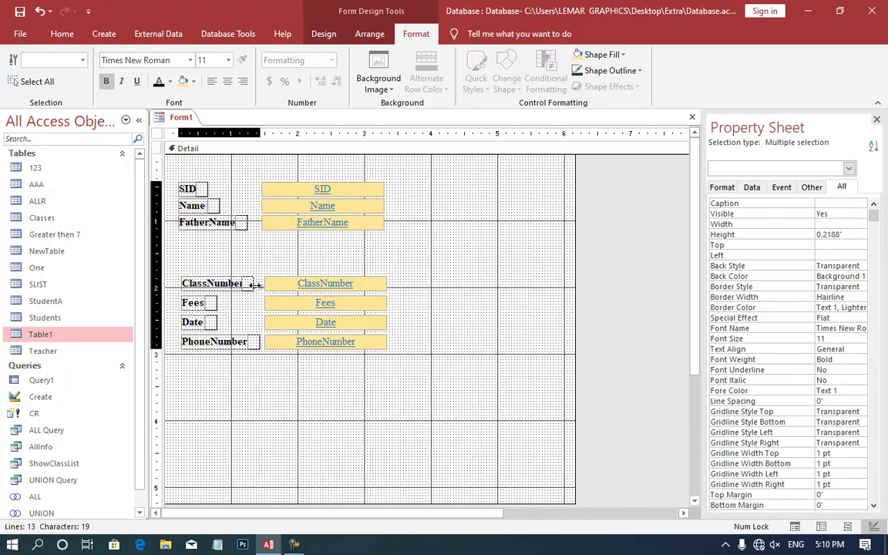
pyautogui.click(332, 259)
pyautogui.moveTo(331, 188)
pyautogui.mouseDown()
pyautogui.moveTo(316, 158)
pyautogui.moveTo(301, 180)
pyautogui.mouseUp()
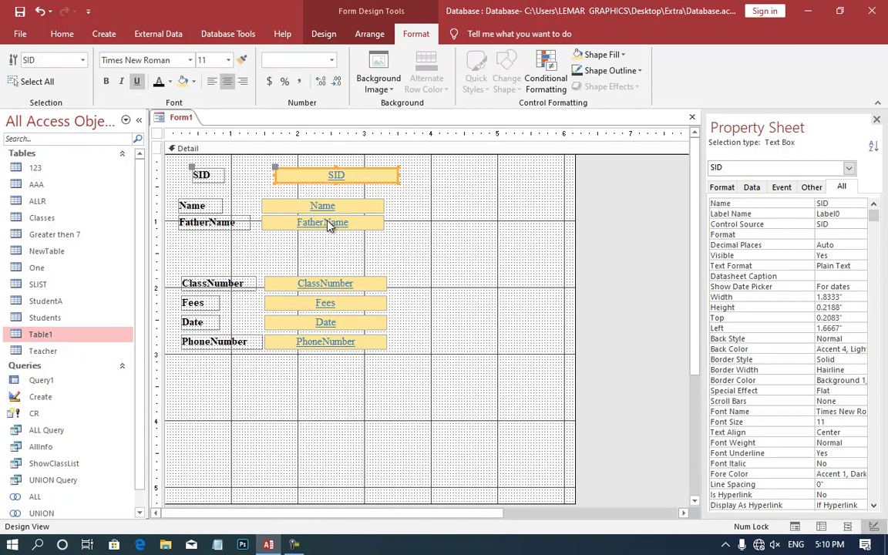
# Step: Arrange SID, Name and FatherName across the top row with labels above their boxes
pyautogui.moveTo(313, 180)
pyautogui.mouseDown()
pyautogui.moveTo(292, 188)
pyautogui.moveTo(302, 189)
pyautogui.mouseUp()
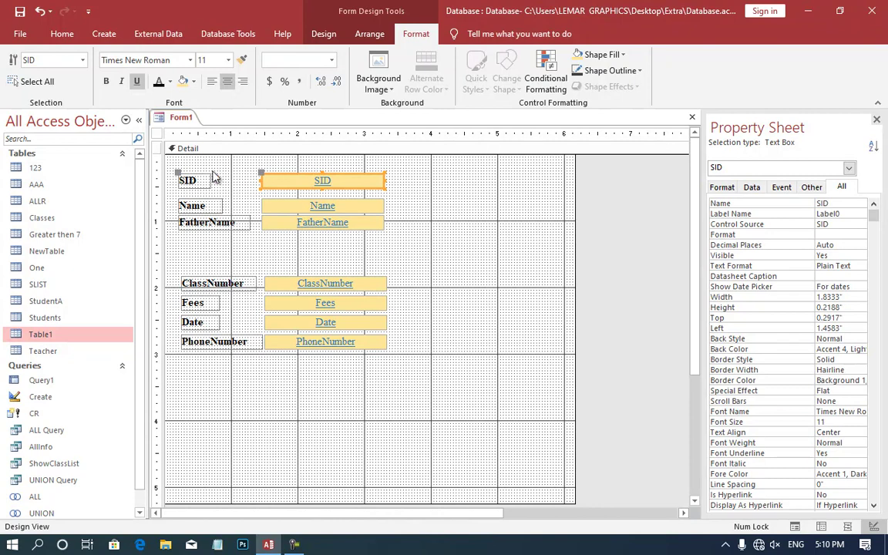
pyautogui.moveTo(181, 178); pyautogui.dragTo(262, 160)
pyautogui.click(329, 189)
pyautogui.moveTo(319, 176); pyautogui.dragTo(260, 177)
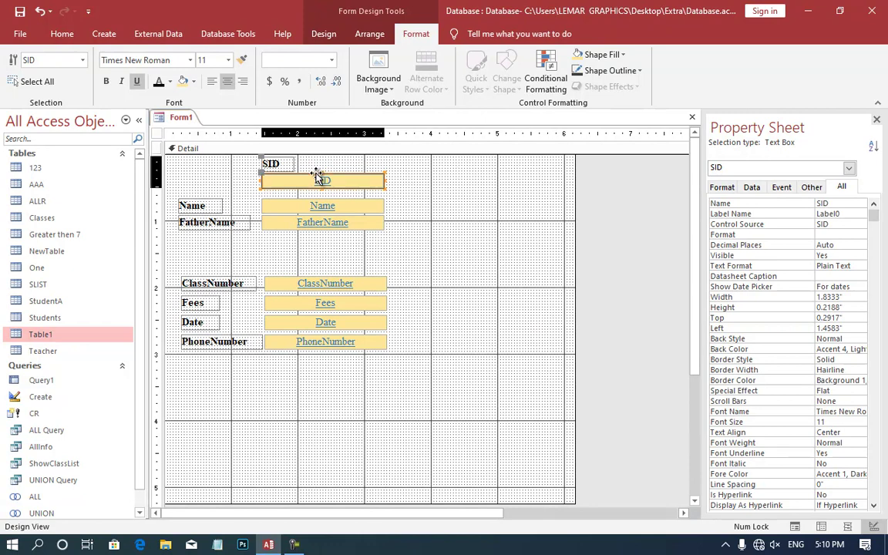
pyautogui.click(186, 200)
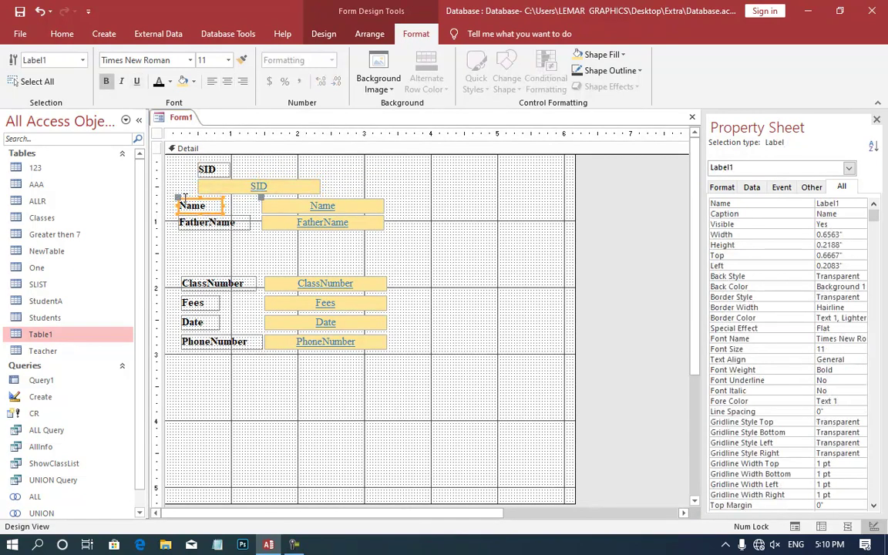
pyautogui.moveTo(177, 199); pyautogui.dragTo(262, 182)
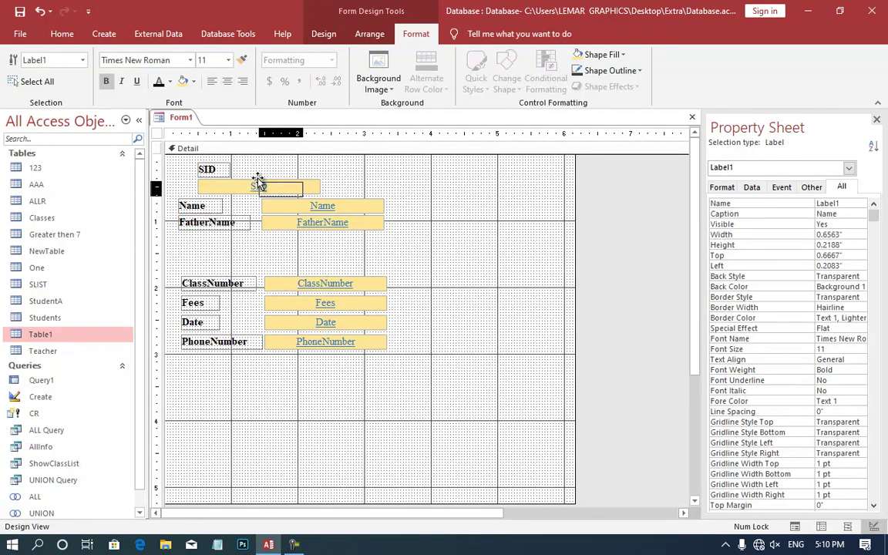
pyautogui.moveTo(333, 205); pyautogui.dragTo(394, 184)
pyautogui.click(269, 221)
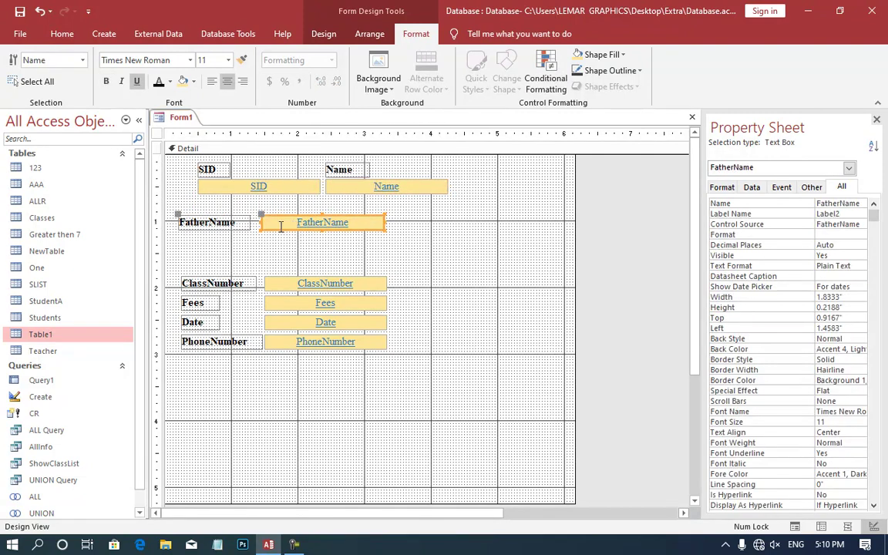
pyautogui.moveTo(178, 212); pyautogui.dragTo(265, 200)
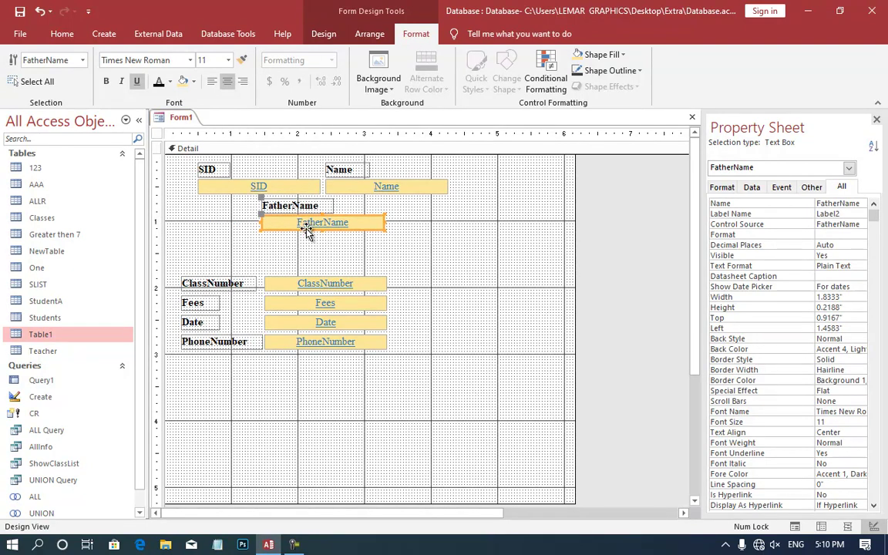
pyautogui.moveTo(320, 224)
pyautogui.mouseDown()
pyautogui.moveTo(409, 227)
pyautogui.moveTo(496, 193)
pyautogui.mouseUp()
# Step: Place ClassNumber and Fees in the second row, labels above boxes
pyautogui.click(189, 283)
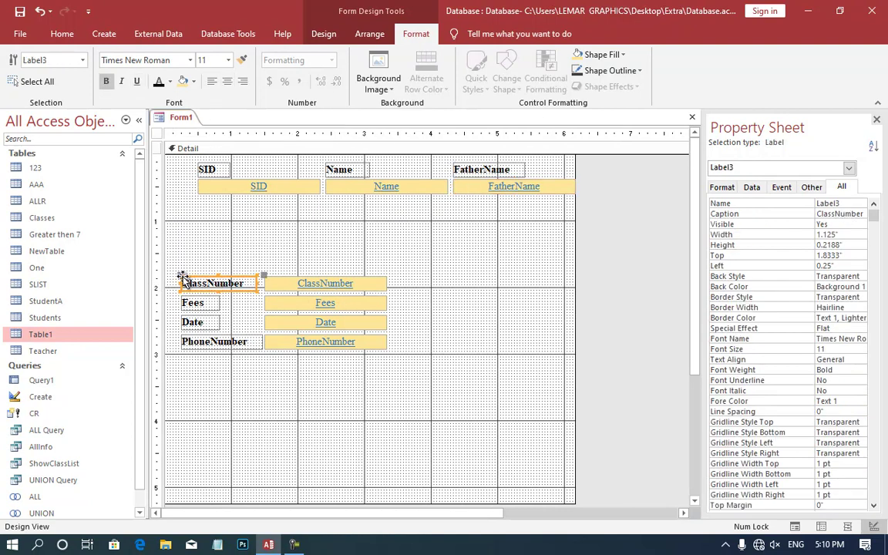
pyautogui.moveTo(183, 280); pyautogui.dragTo(265, 264)
pyautogui.moveTo(322, 291); pyautogui.dragTo(248, 230)
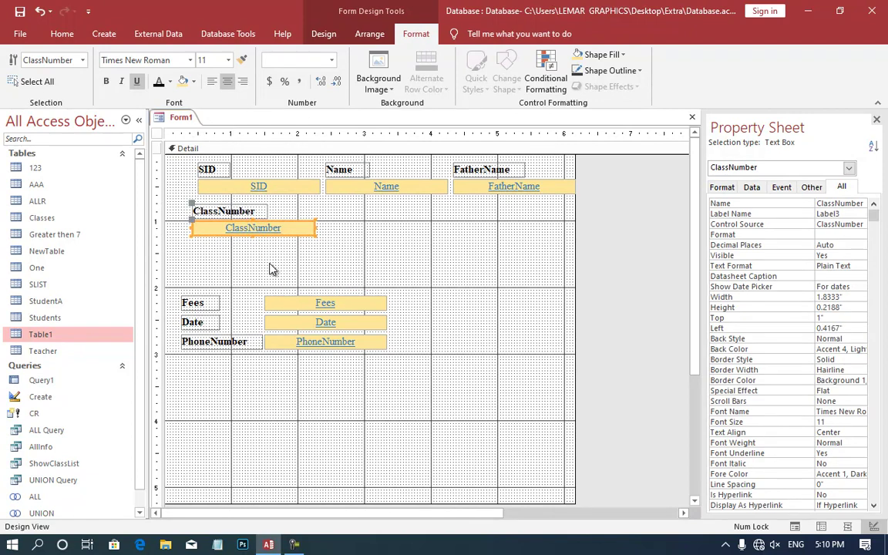
pyautogui.press('Right')
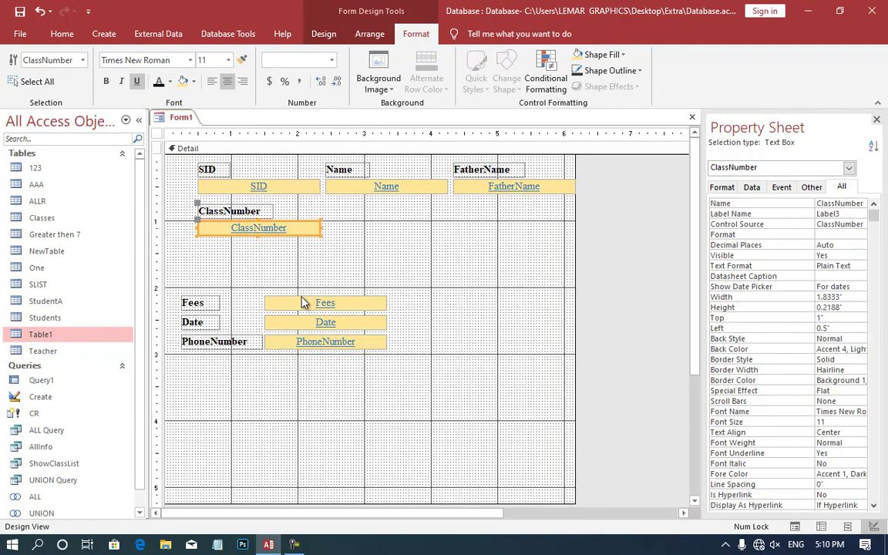
pyautogui.press('Right')
pyautogui.moveTo(192, 300); pyautogui.dragTo(199, 295)
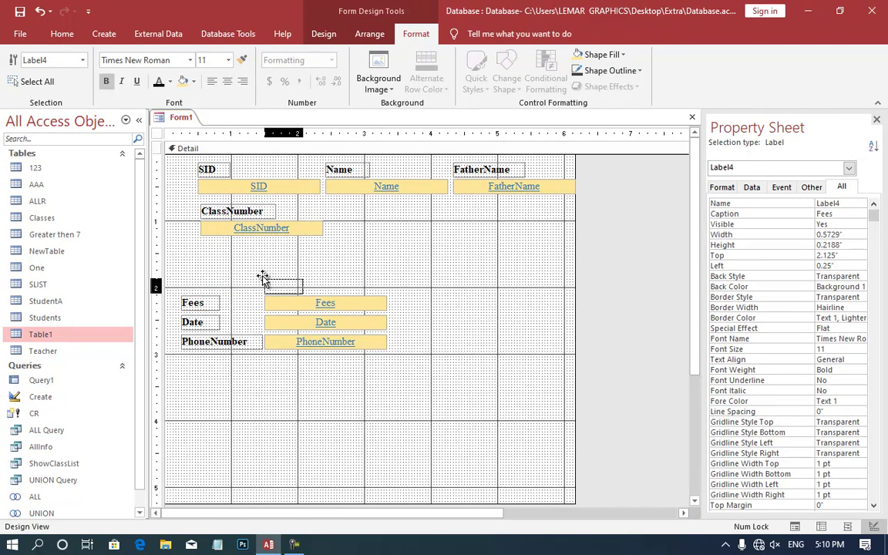
pyautogui.moveTo(199, 295)
pyautogui.mouseDown()
pyautogui.moveTo(282, 295)
pyautogui.moveTo(350, 217)
pyautogui.mouseUp()
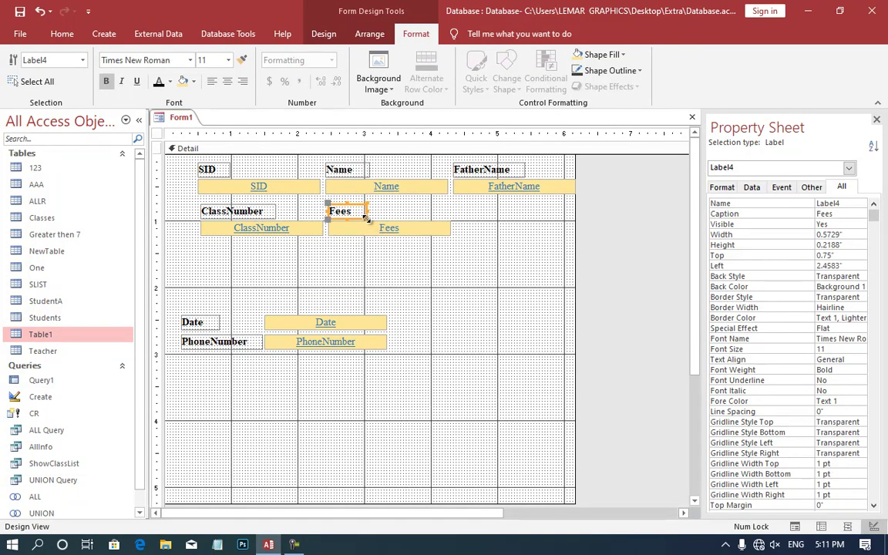
# Step: Move the Date field beside Fees and bring the PhoneNumber label up
pyautogui.click(184, 317)
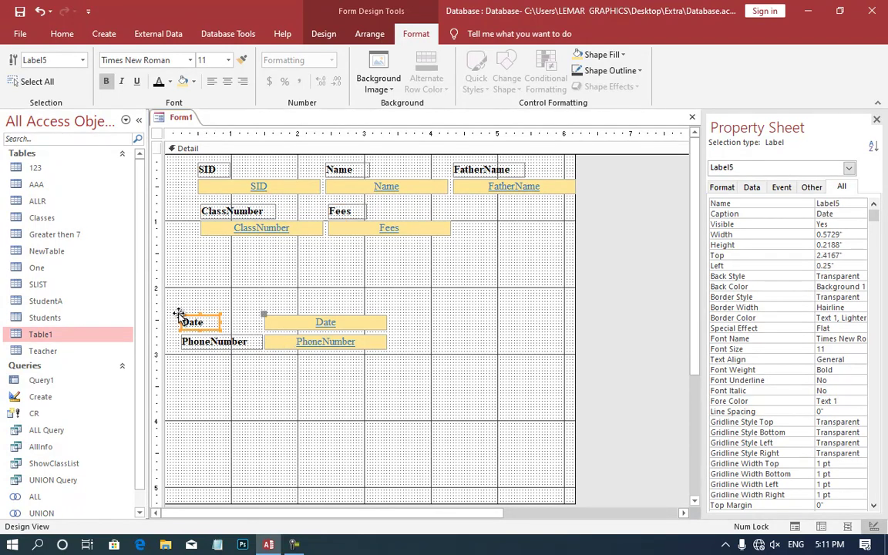
pyautogui.moveTo(179, 314); pyautogui.dragTo(262, 300)
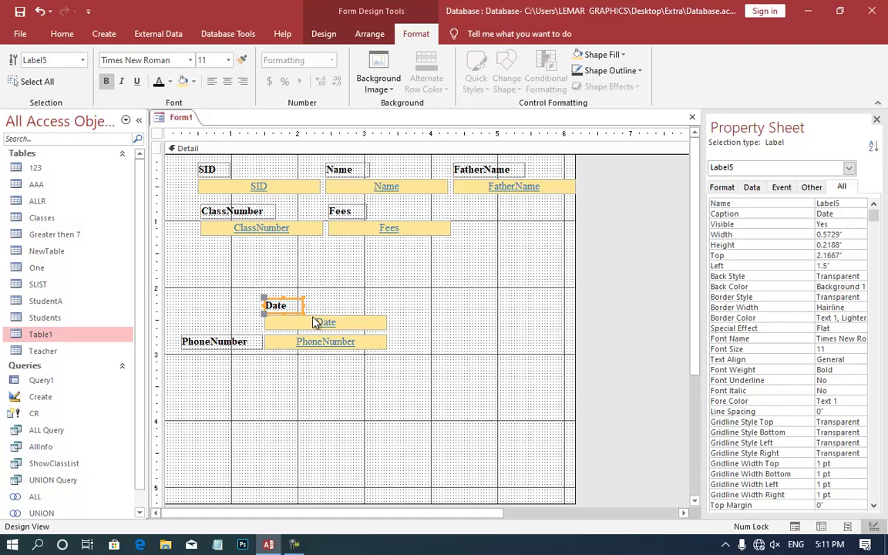
pyautogui.moveTo(314, 322); pyautogui.dragTo(503, 224)
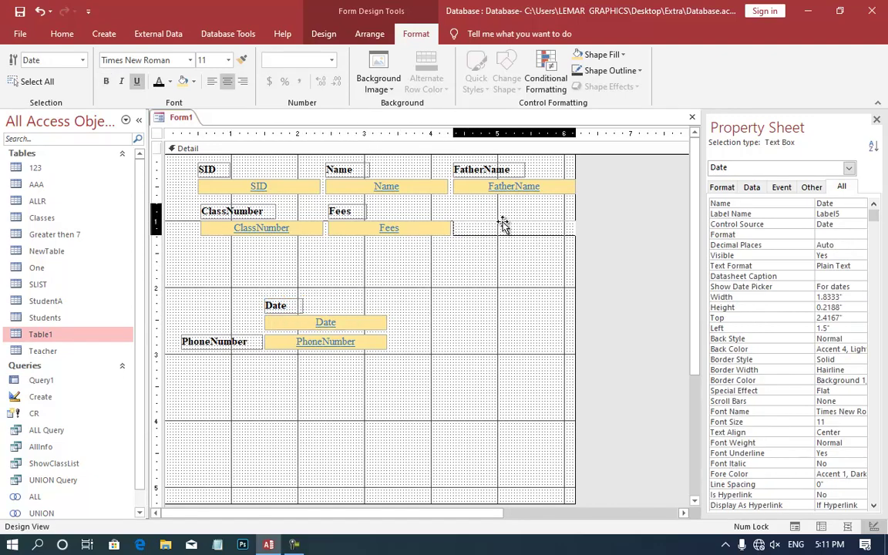
pyautogui.moveTo(503, 223); pyautogui.dragTo(503, 224)
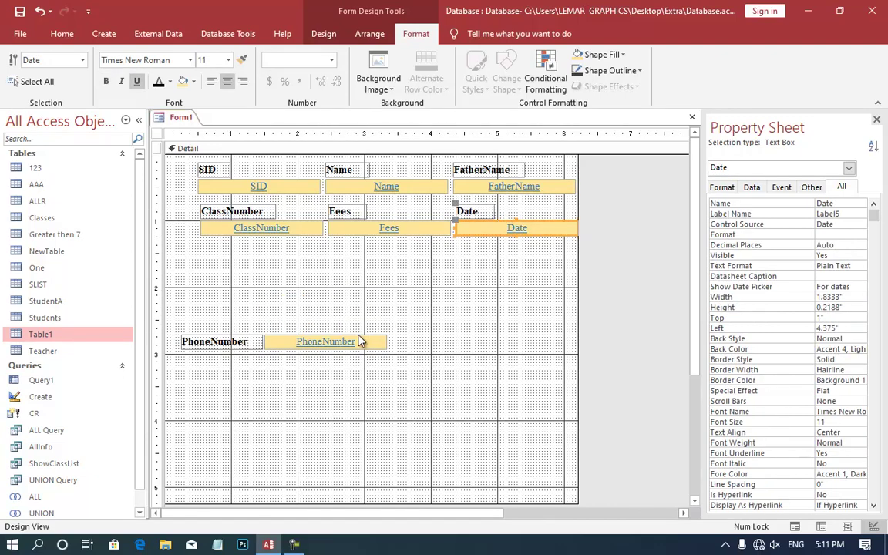
pyautogui.moveTo(184, 339)
pyautogui.mouseDown()
pyautogui.moveTo(266, 319)
pyautogui.moveTo(370, 268)
pyautogui.moveTo(383, 252)
pyautogui.mouseUp()
# Step: Drop the PhoneNumber field under Fees and expand the Controls gallery on the Design tab
pyautogui.click(383, 300)
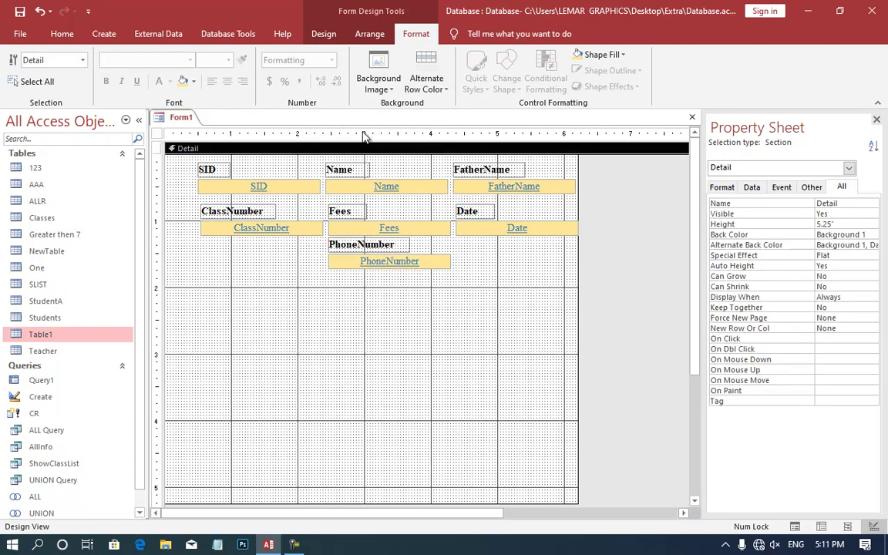
pyautogui.click(323, 34)
pyautogui.click(409, 37)
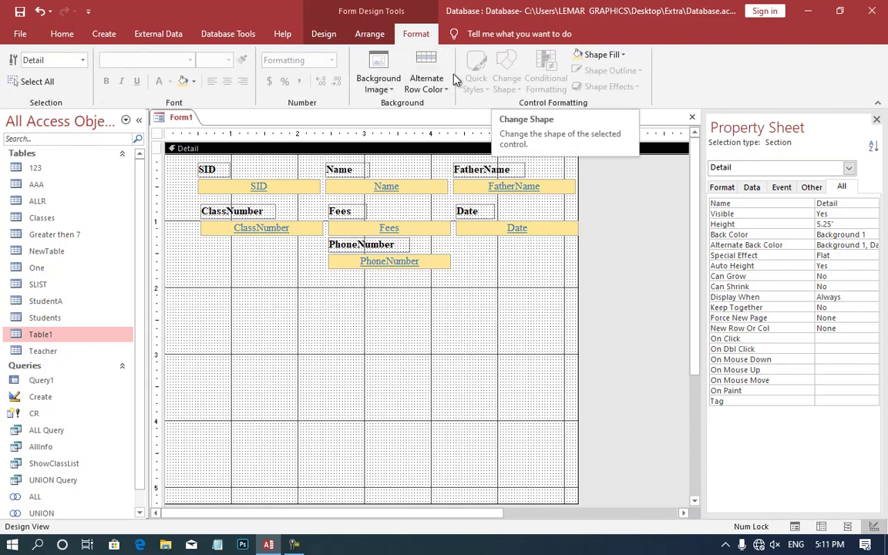
pyautogui.click(327, 36)
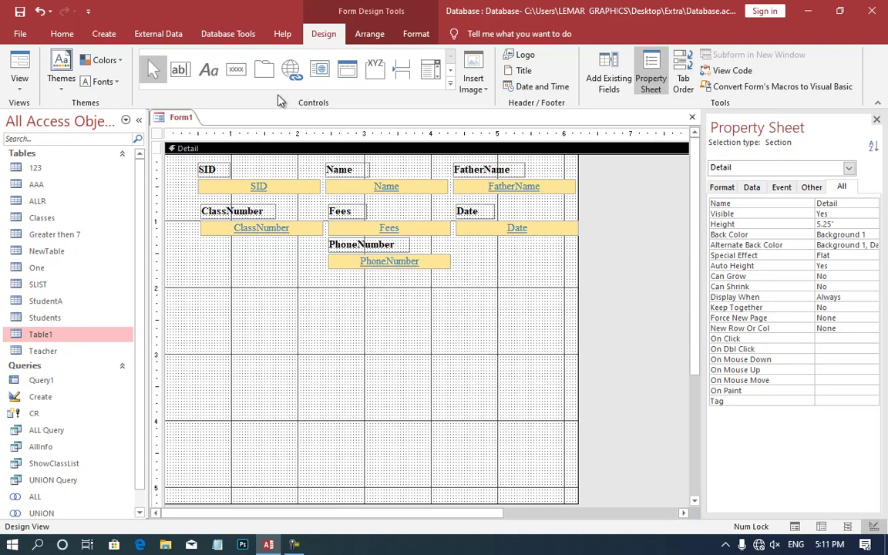
pyautogui.click(450, 84)
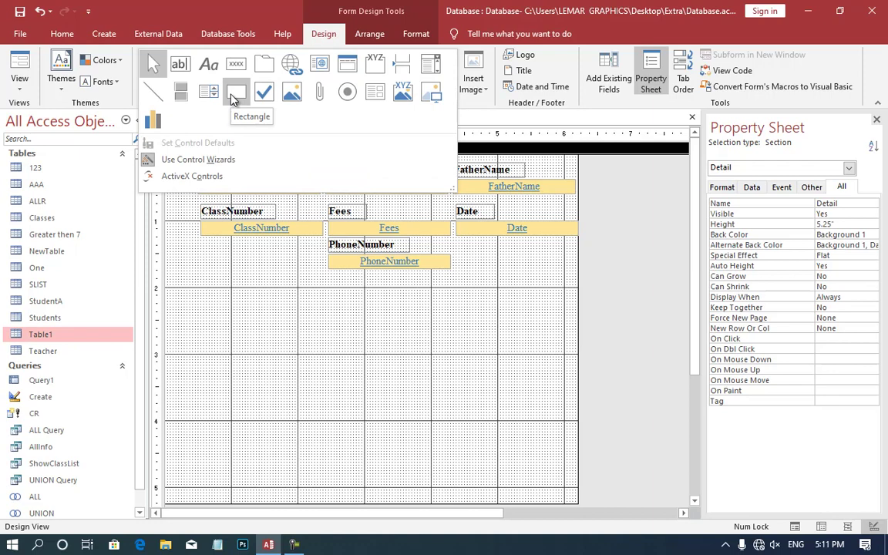
# Step: Draw a rectangle over the SID, Name and FatherName label row, widened to the form's edge
pyautogui.click(235, 94)
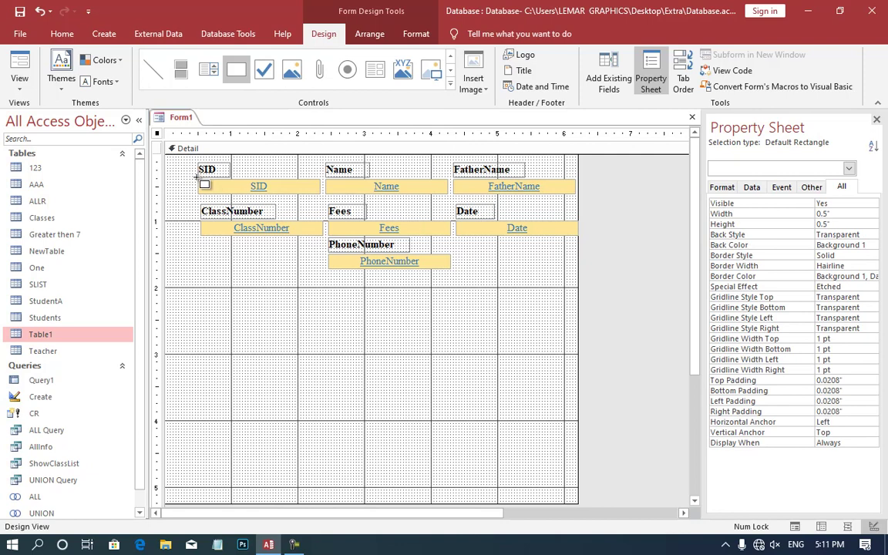
pyautogui.moveTo(197, 176); pyautogui.dragTo(524, 161)
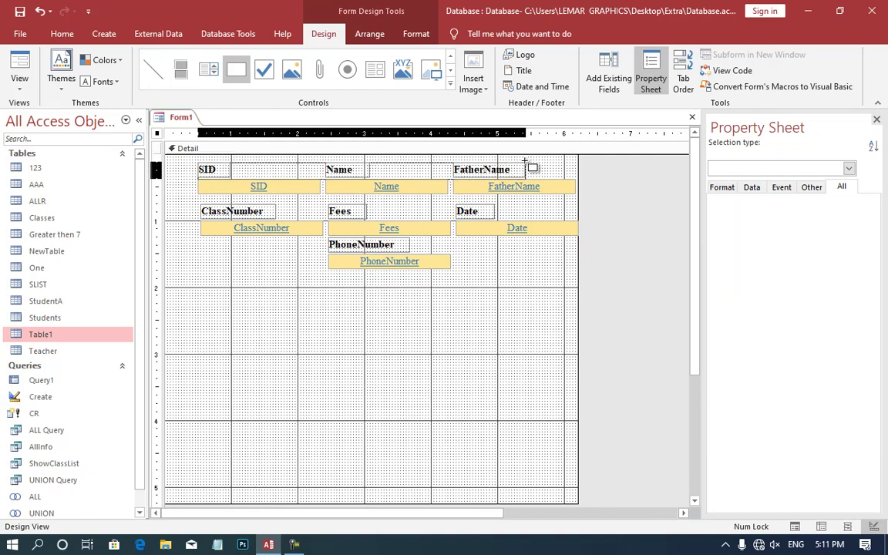
pyautogui.moveTo(524, 162); pyautogui.dragTo(524, 163)
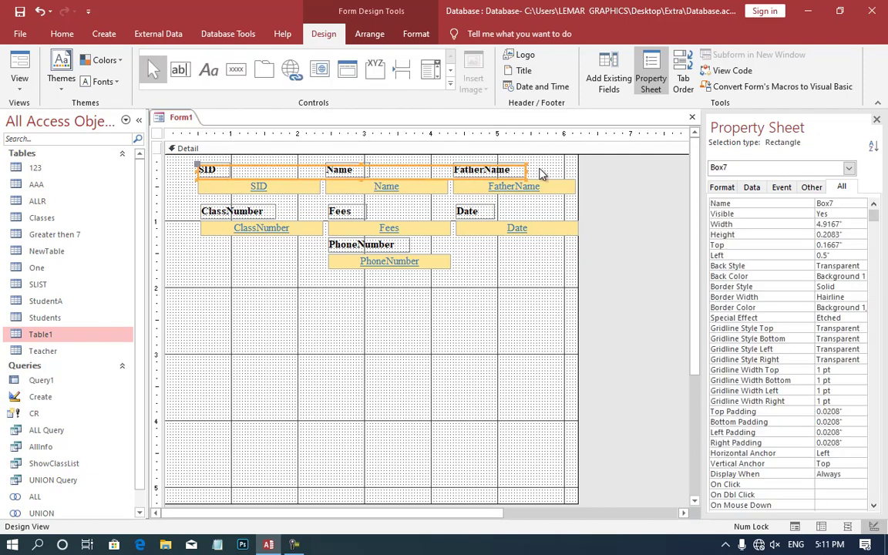
pyautogui.press('Up')
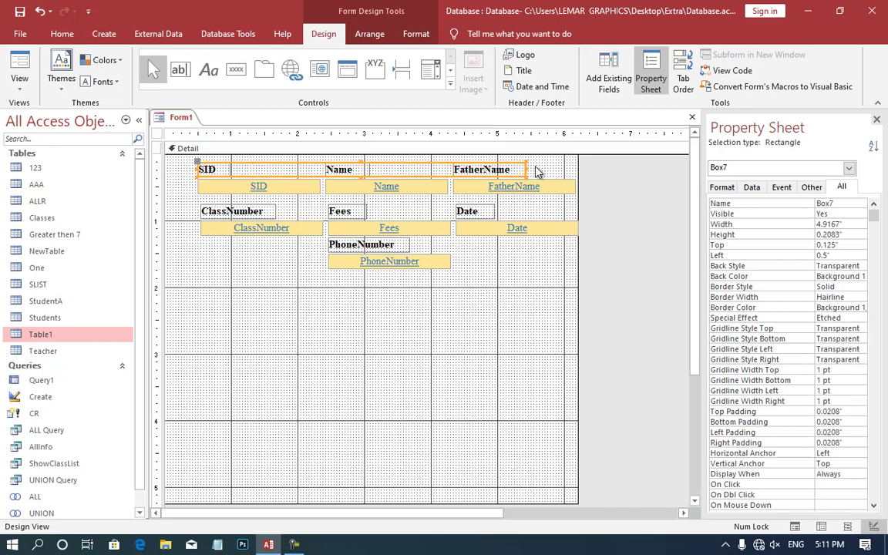
pyautogui.moveTo(524, 169); pyautogui.dragTo(576, 170)
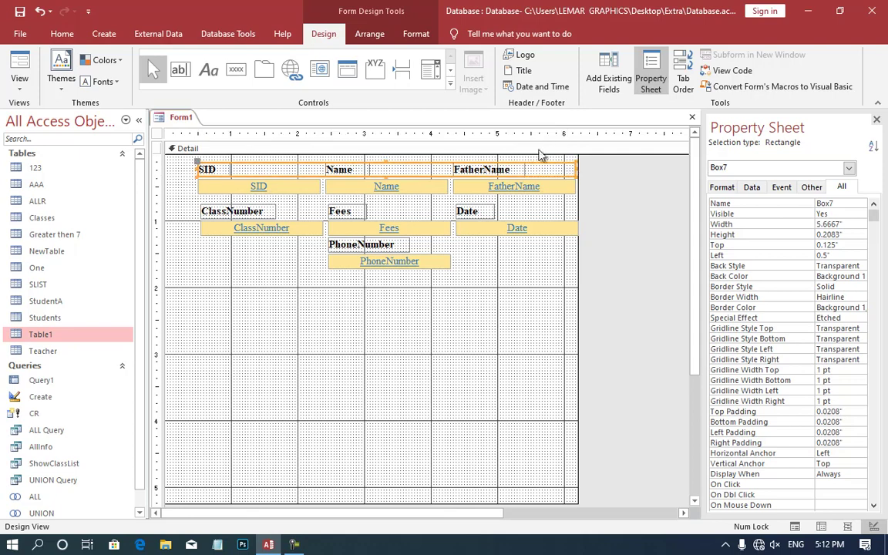
# Step: Fill the rectangle with black
pyautogui.click(397, 35)
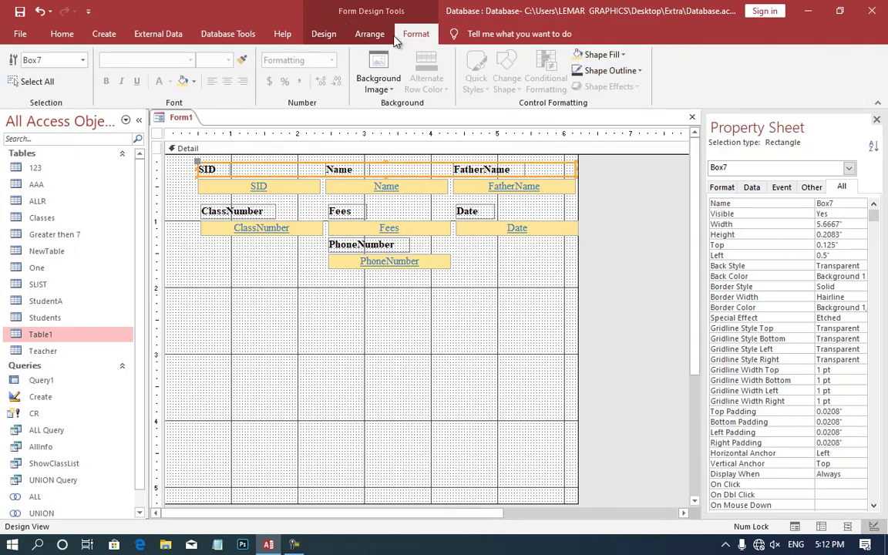
pyautogui.click(194, 82)
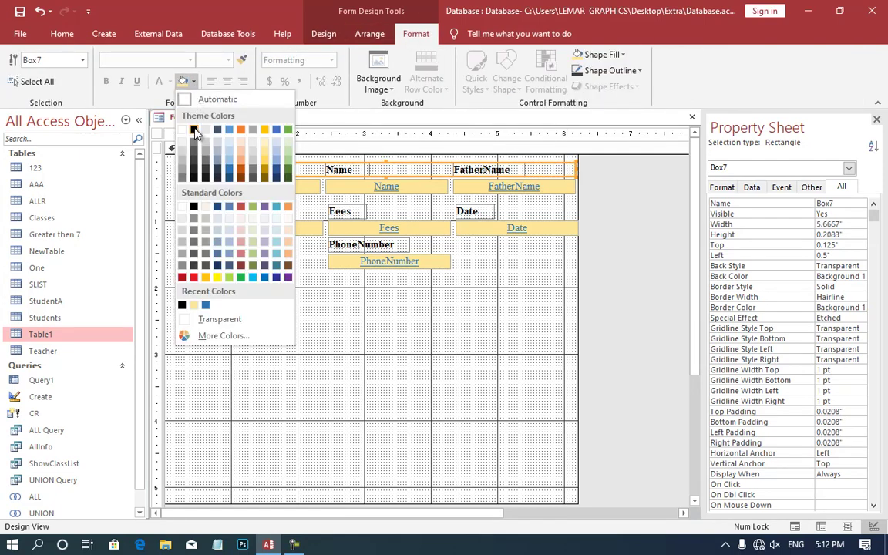
pyautogui.click(194, 131)
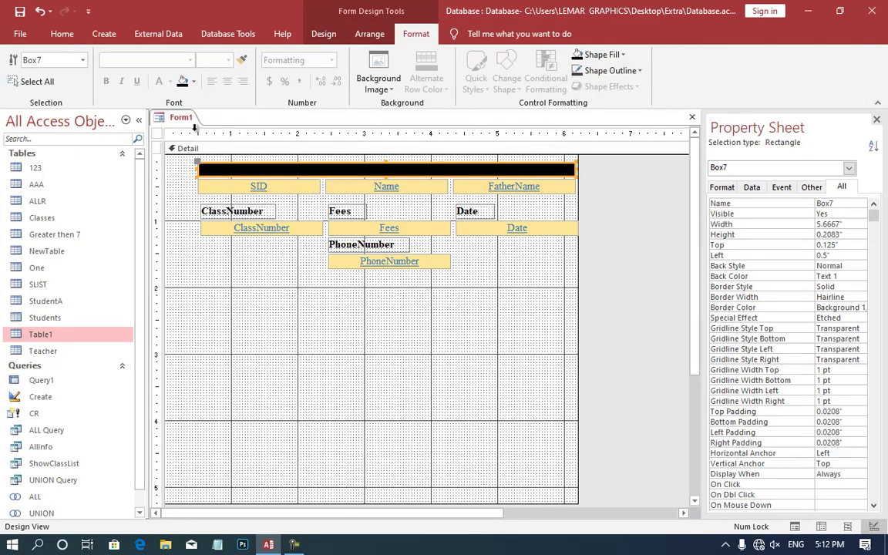
pyautogui.rightClick(361, 168)
# Step: Send the black bar to back and color the SID, Name and FatherName labels gold
pyautogui.moveTo(434, 366)
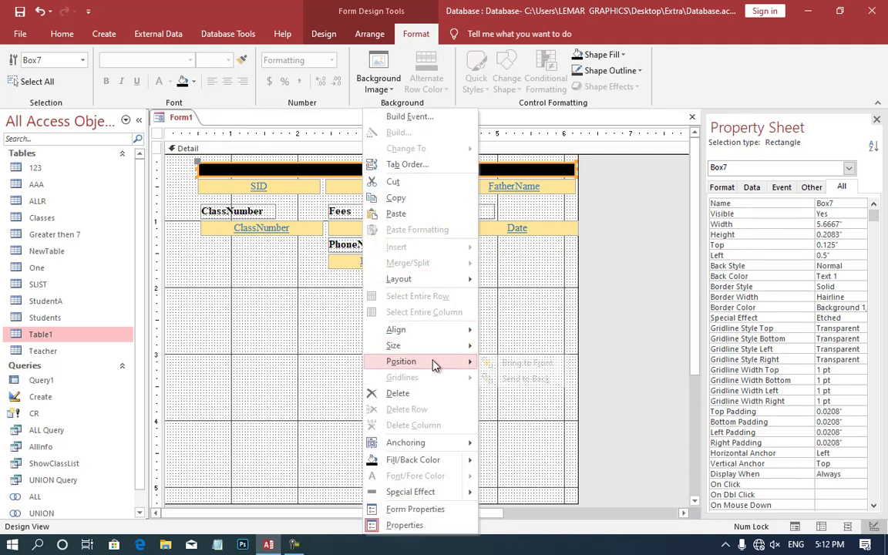
pyautogui.click(526, 378)
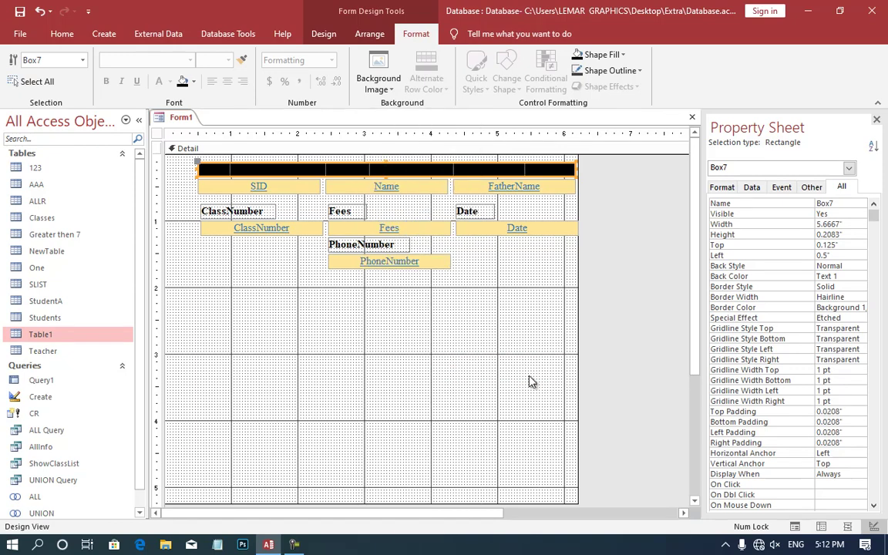
pyautogui.click(358, 284)
pyautogui.click(216, 171)
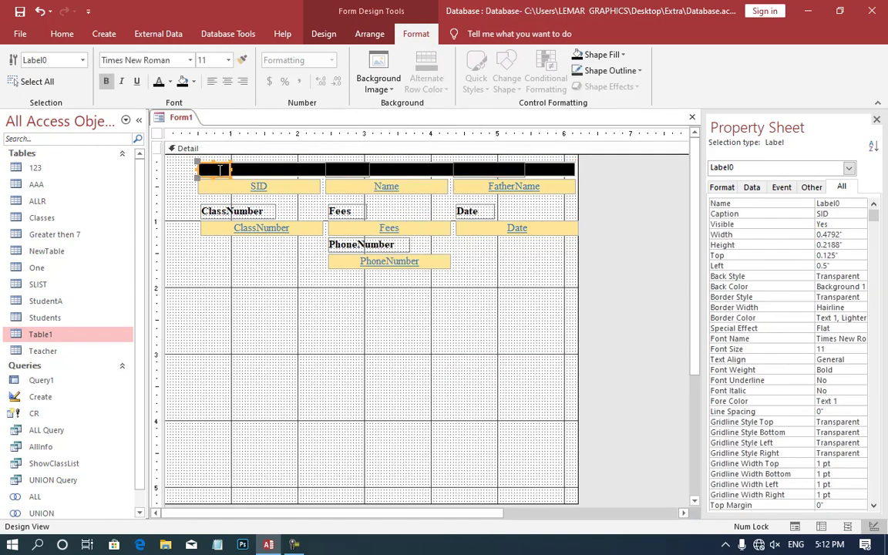
pyautogui.keyDown('shift'); pyautogui.click(348, 169); pyautogui.keyUp('shift')
pyautogui.keyDown('shift'); pyautogui.click(493, 168); pyautogui.keyUp('shift')
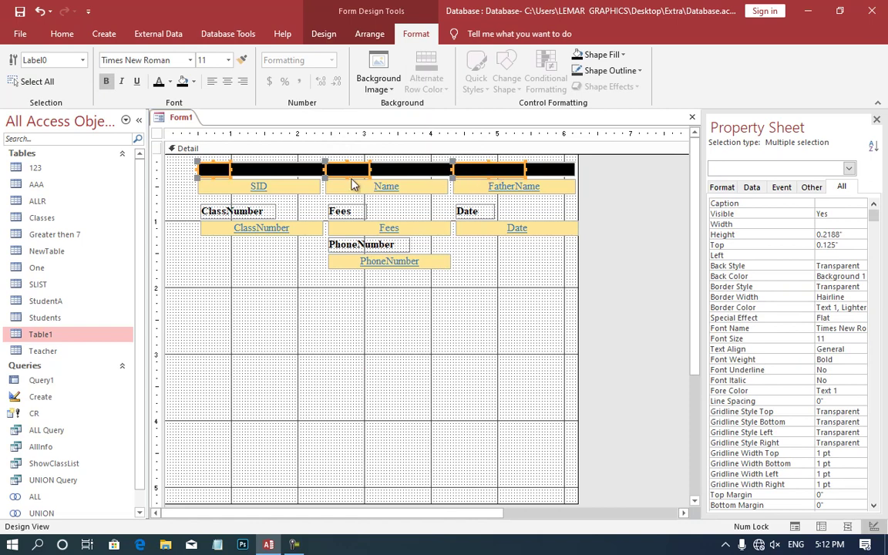
pyautogui.click(168, 81)
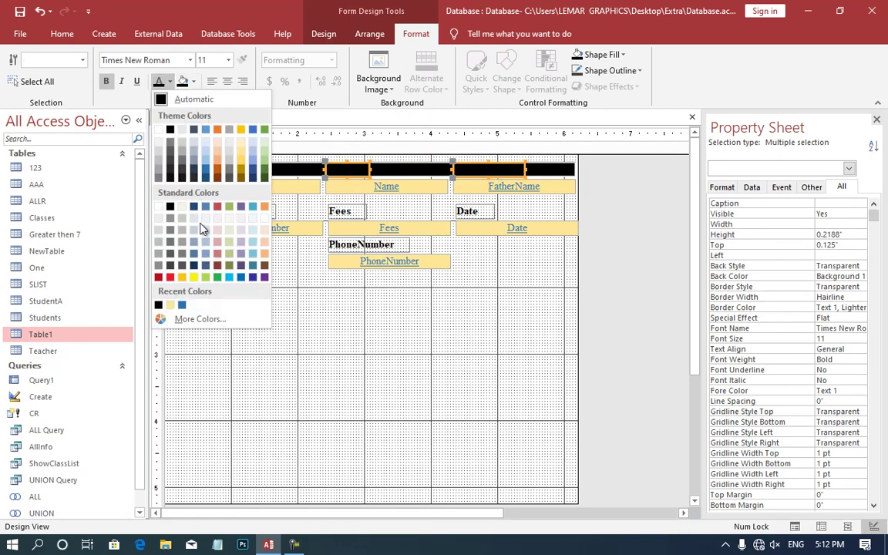
pyautogui.click(170, 254)
pyautogui.click(292, 286)
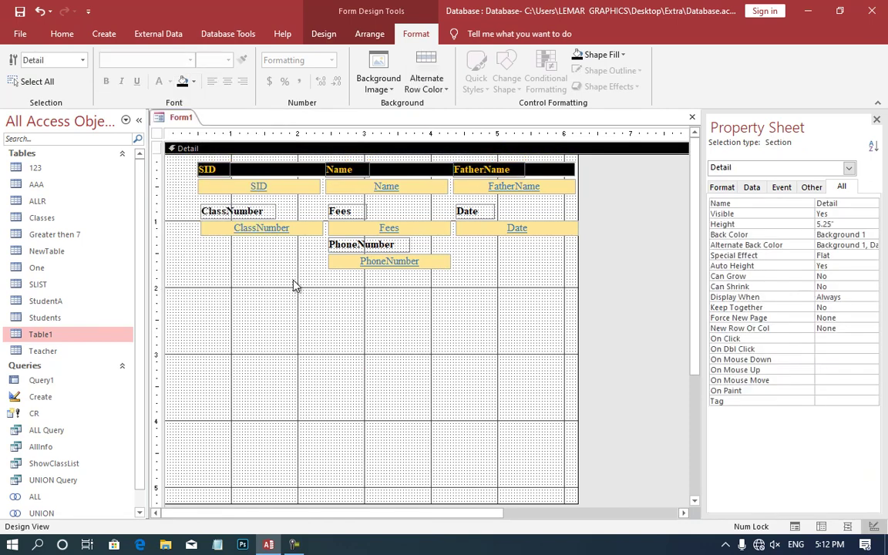
# Step: Color the ClassNumber, Fees and Date labels gold
pyautogui.click(216, 216)
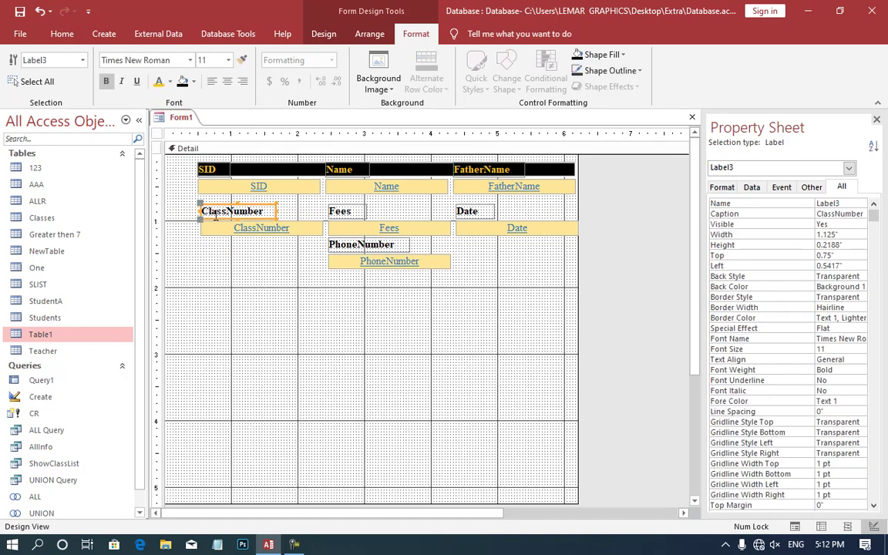
pyautogui.keyDown('shift'); pyautogui.click(357, 214); pyautogui.keyUp('shift')
pyautogui.keyDown('shift'); pyautogui.click(470, 211); pyautogui.keyUp('shift')
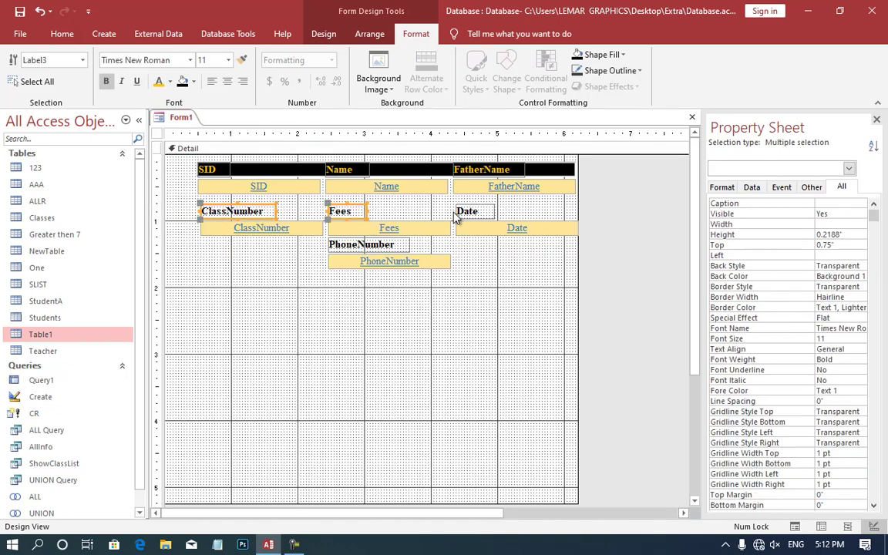
pyautogui.click(159, 83)
pyautogui.click(219, 259)
pyautogui.click(255, 168)
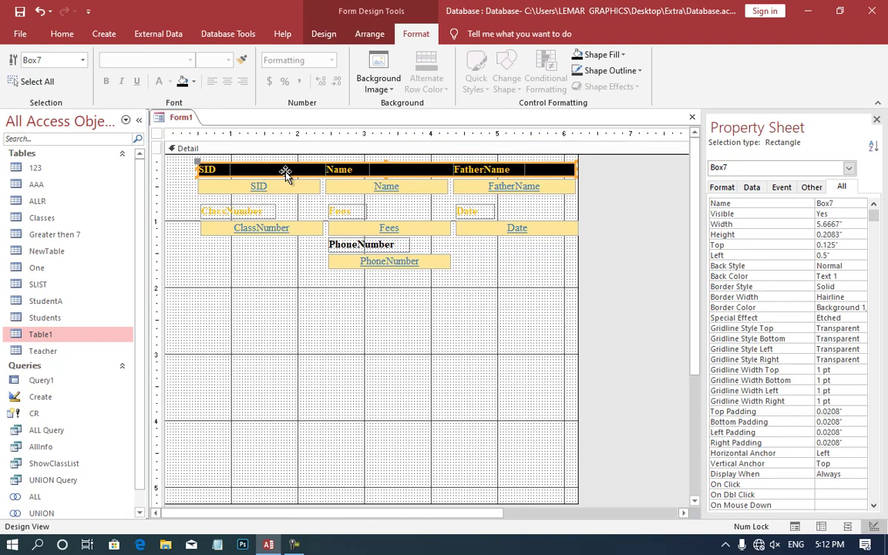
# Step: Duplicate the black bar, place it at the ClassNumber row, and send it to back
pyautogui.hotkey('ctrl', 'c')
pyautogui.hotkey('ctrl', 'v')
pyautogui.moveTo(290, 184); pyautogui.dragTo(322, 208)
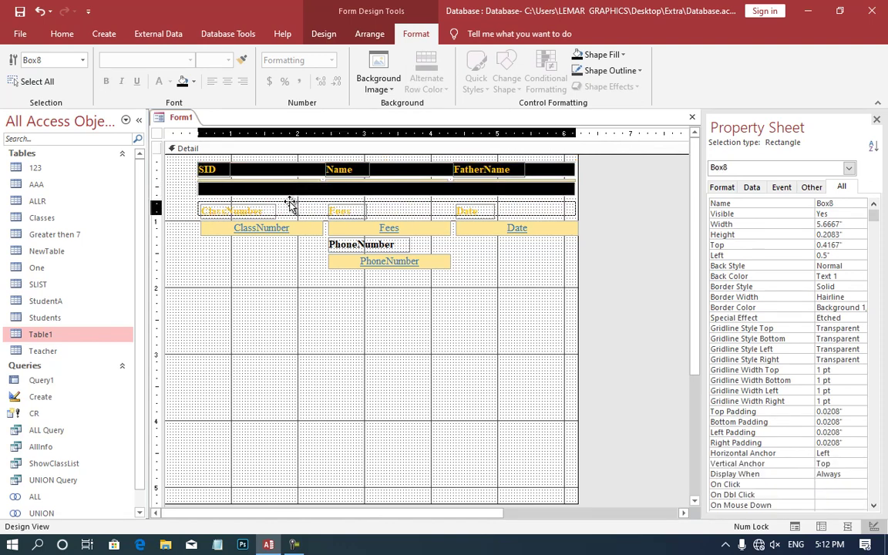
pyautogui.press('Right')
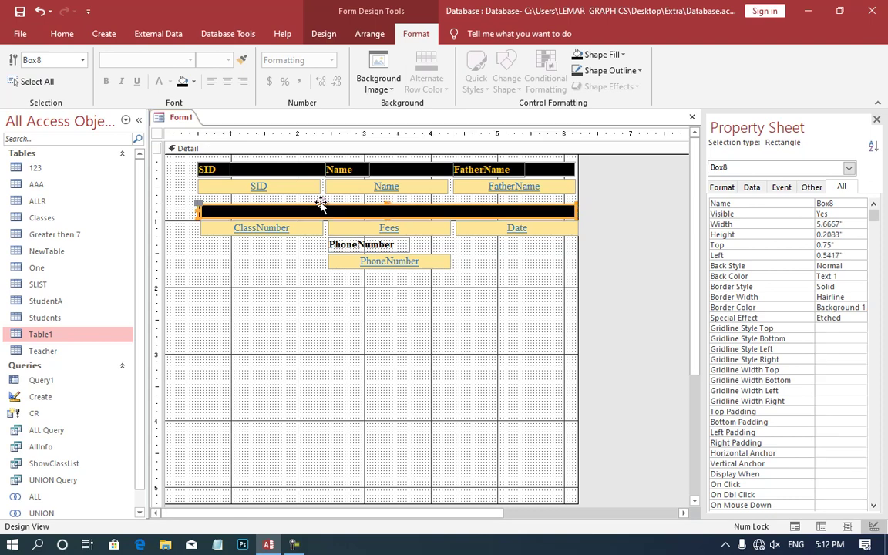
pyautogui.rightClick(322, 212)
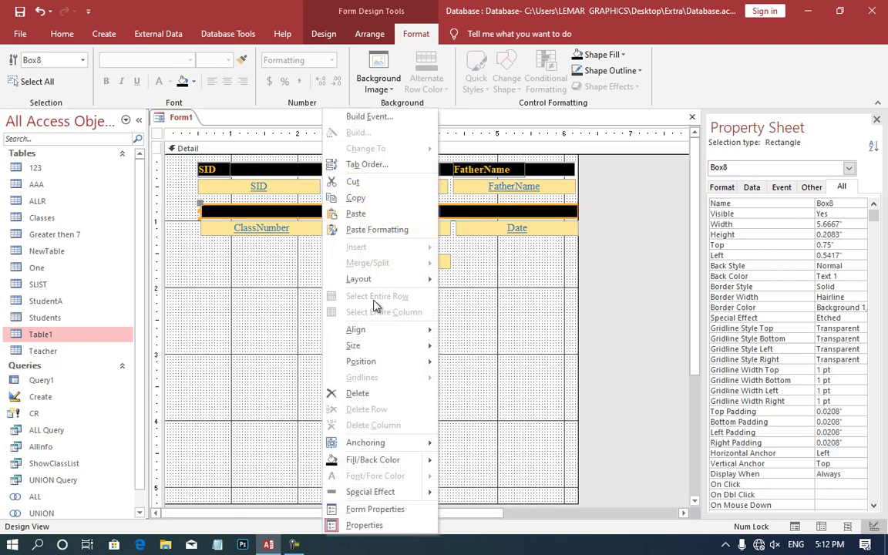
pyautogui.moveTo(422, 370)
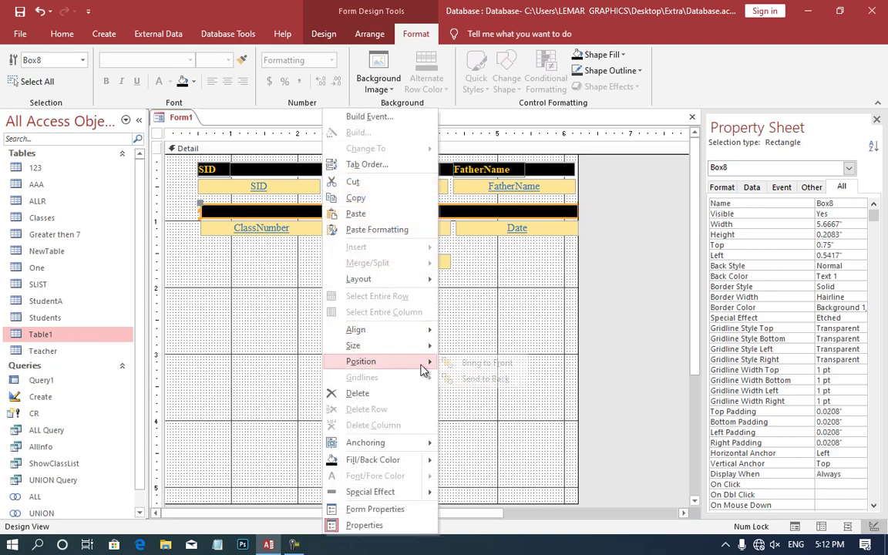
pyautogui.click(497, 379)
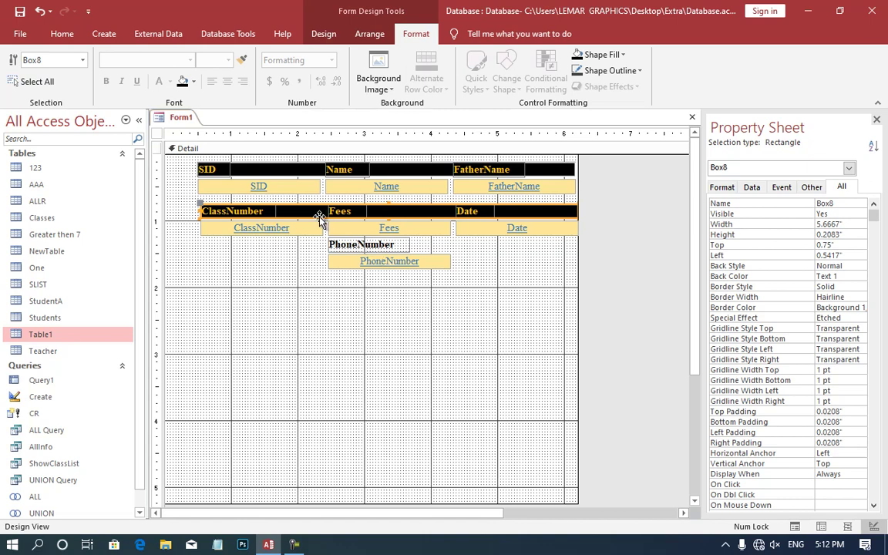
# Step: Add another black bar copy below the ClassNumber fields, sent behind the PhoneNumber label
pyautogui.hotkey('ctrl', 'c')
pyautogui.hotkey('ctrl', 'v')
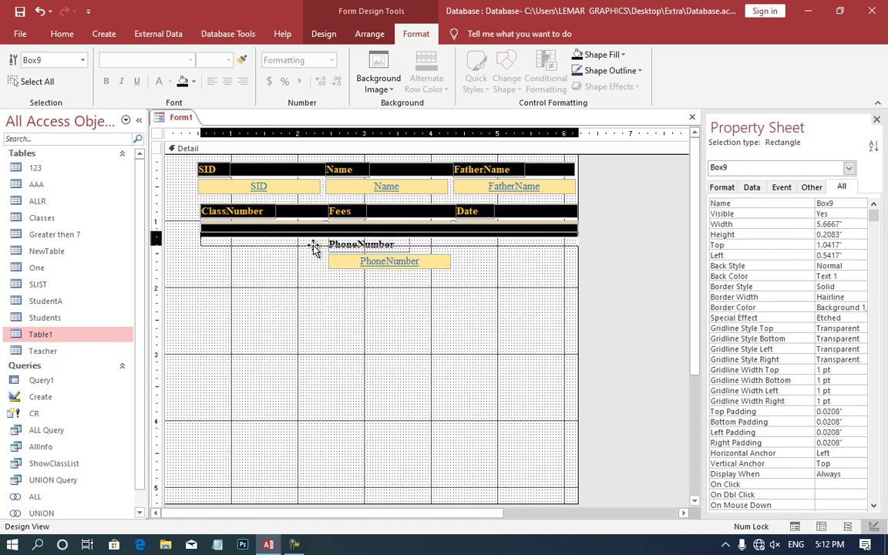
pyautogui.moveTo(314, 255); pyautogui.dragTo(312, 251)
pyautogui.rightClick(313, 250)
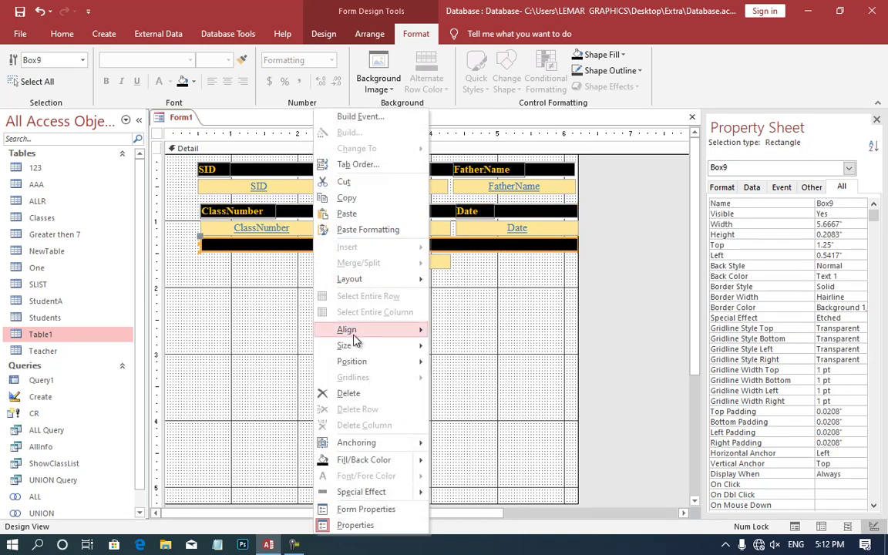
pyautogui.moveTo(368, 368)
pyautogui.click(455, 377)
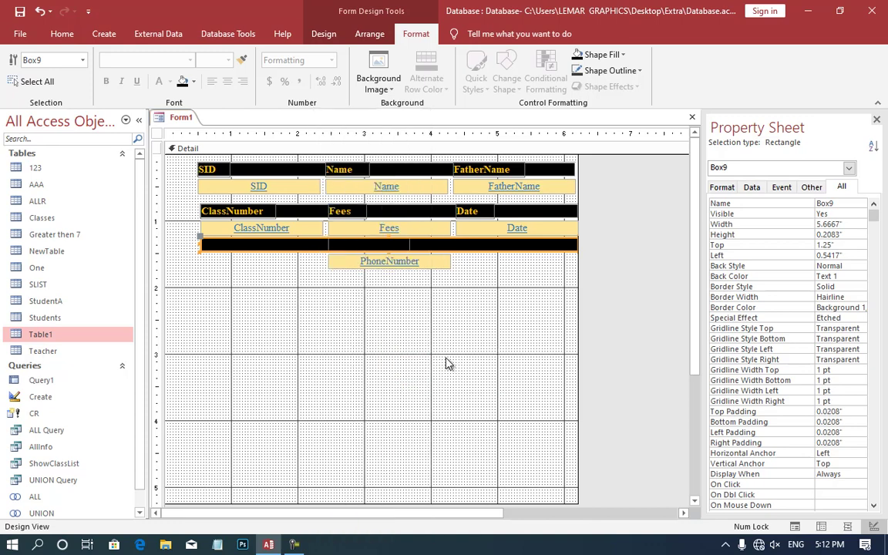
pyautogui.rightClick(259, 246)
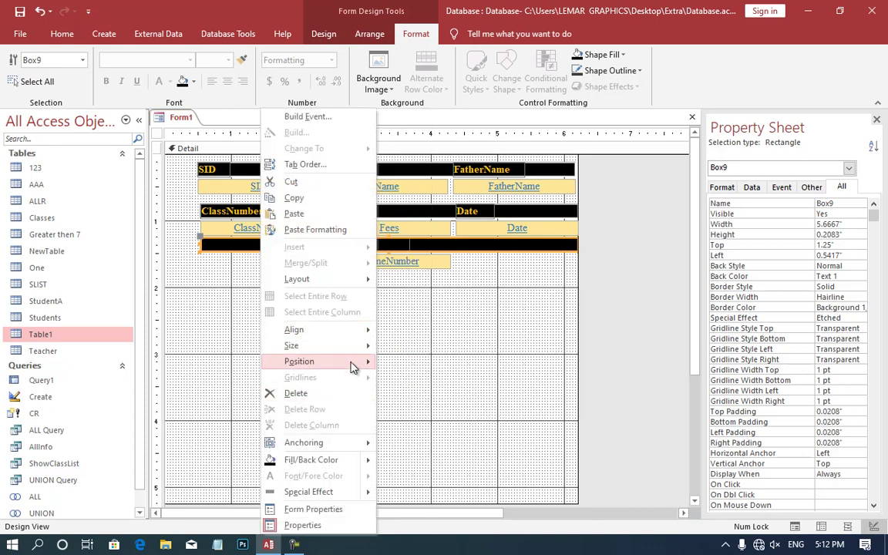
pyautogui.moveTo(353, 361)
pyautogui.click(389, 377)
pyautogui.click(356, 287)
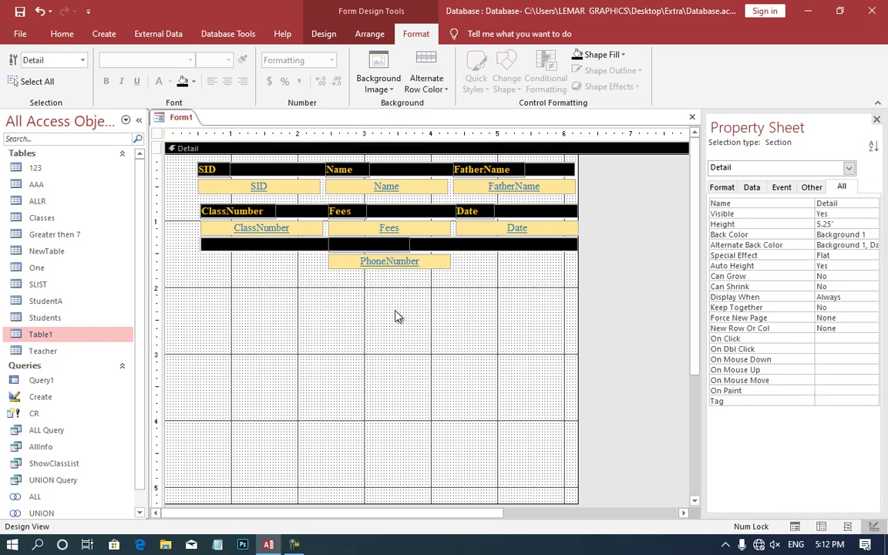
# Step: Select all the form's controls and shift the whole layout down and to the left
pyautogui.click(372, 246)
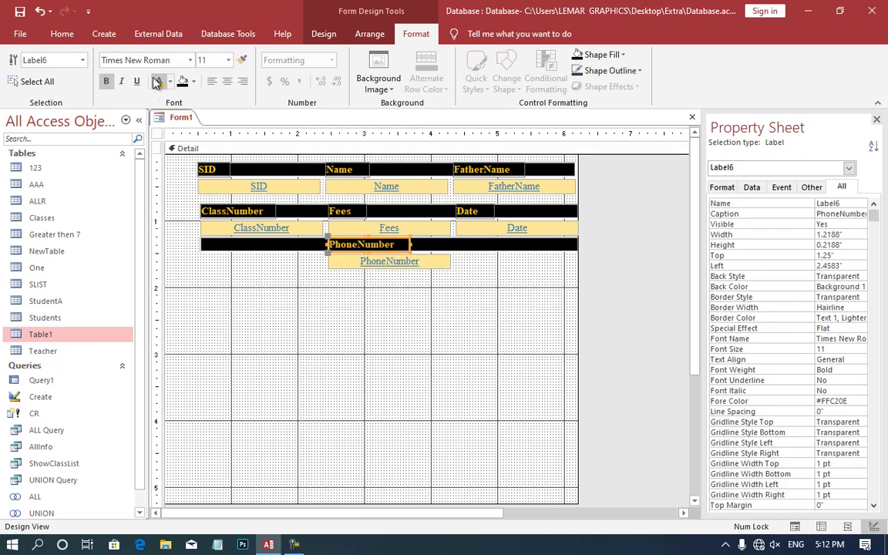
pyautogui.click(215, 273)
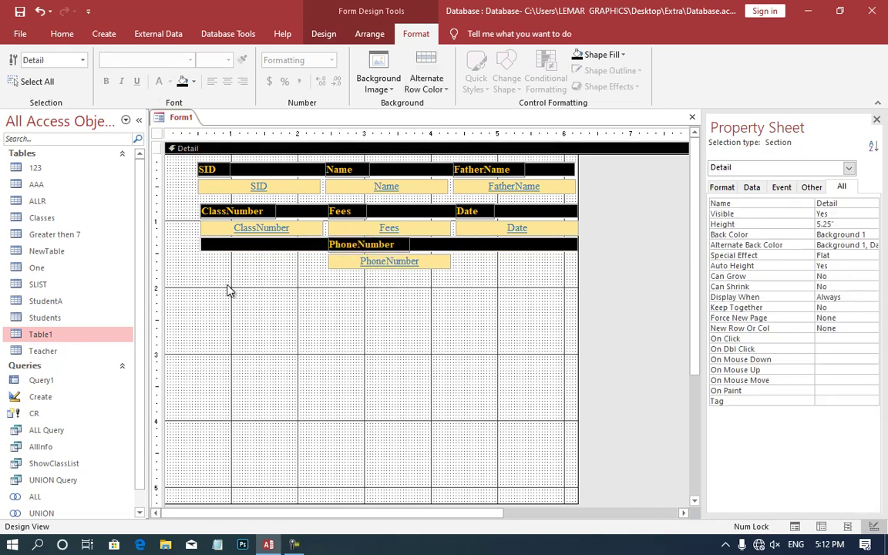
pyautogui.moveTo(189, 259); pyautogui.dragTo(581, 170)
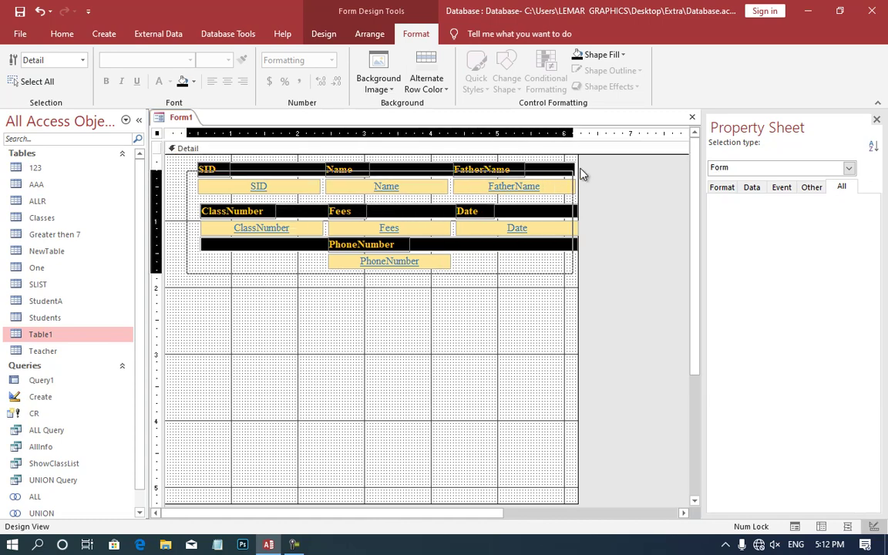
pyautogui.moveTo(505, 175); pyautogui.dragTo(486, 219)
pyautogui.click(500, 351)
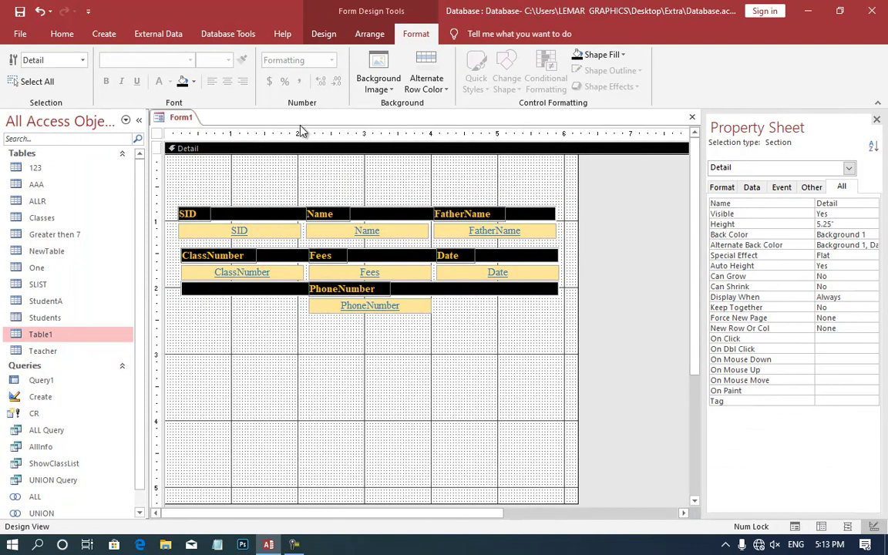
# Step: In Design view, change the SID label's caption to 'ID Number'
pyautogui.click(323, 36)
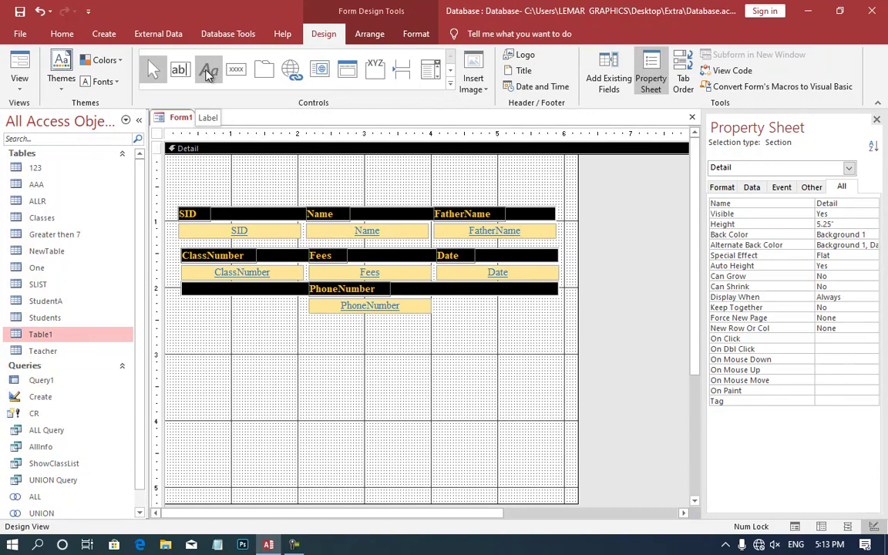
pyautogui.click(191, 214)
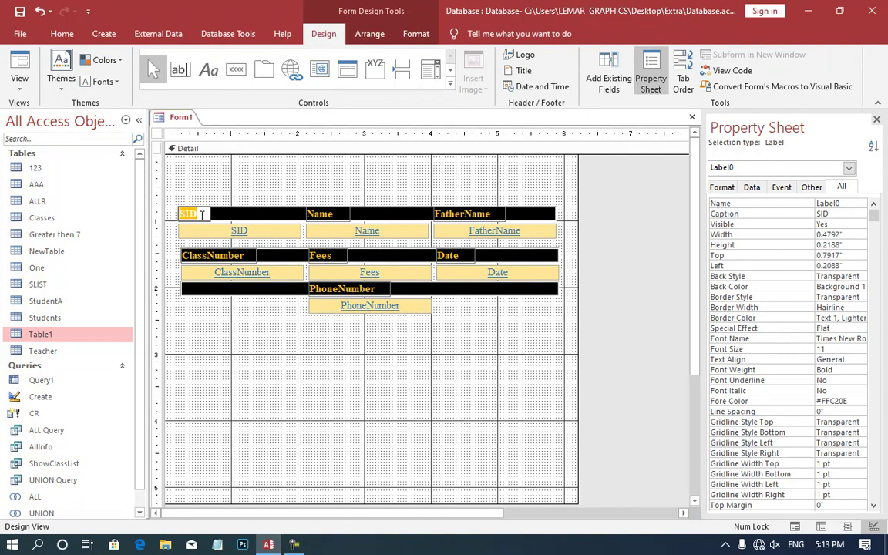
pyautogui.write('ID Num')
pyautogui.write('ber')
pyautogui.click(194, 181)
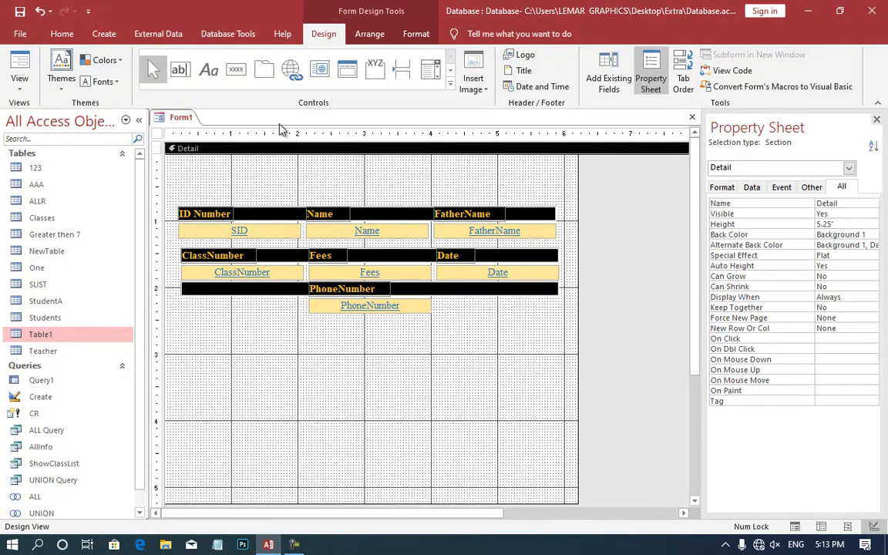
# Step: Draw a 'Student Form' title label across the top of the fields
pyautogui.click(201, 80)
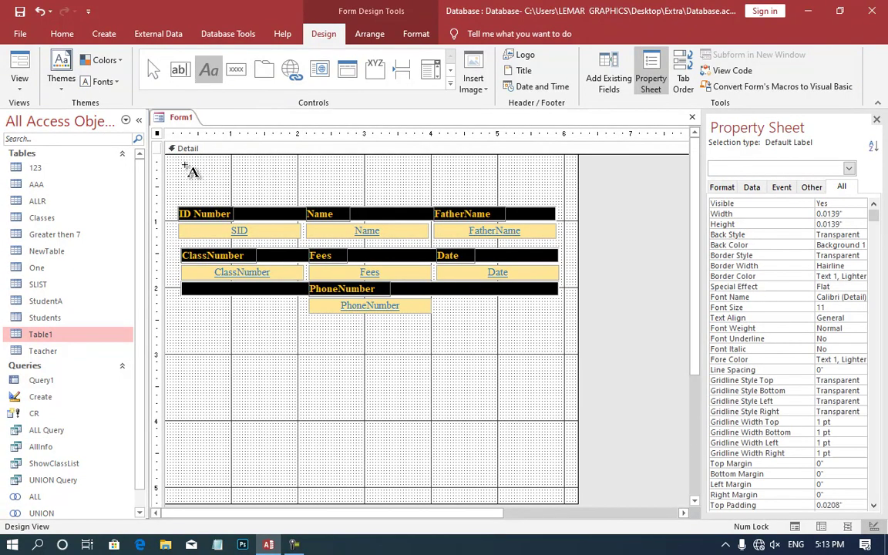
pyautogui.moveTo(184, 166); pyautogui.dragTo(555, 204)
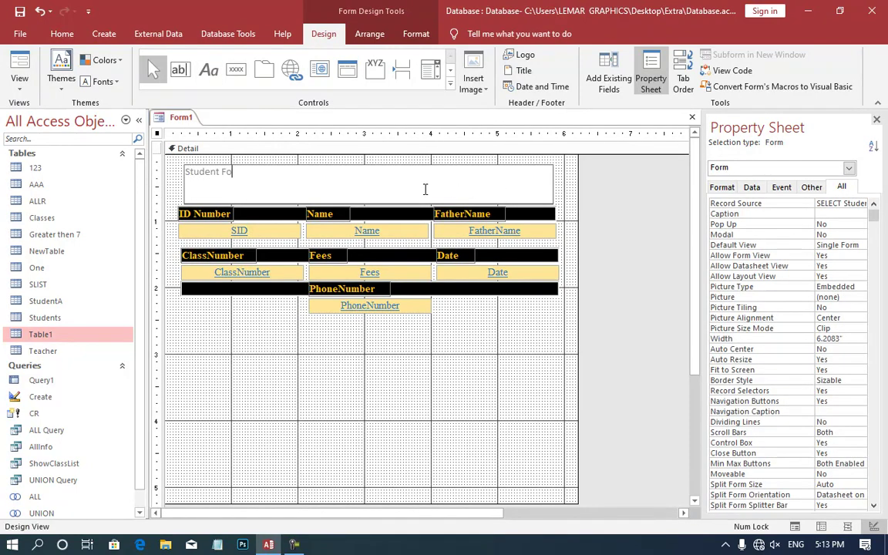
pyautogui.click(348, 148)
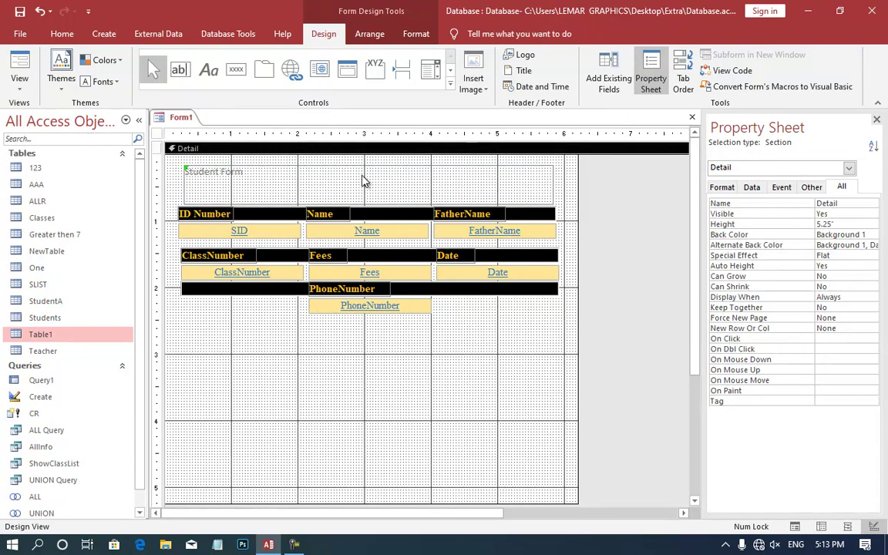
pyautogui.click(328, 165)
# Step: Format the title centred, bold, in Times New Roman at size 36
pyautogui.click(416, 35)
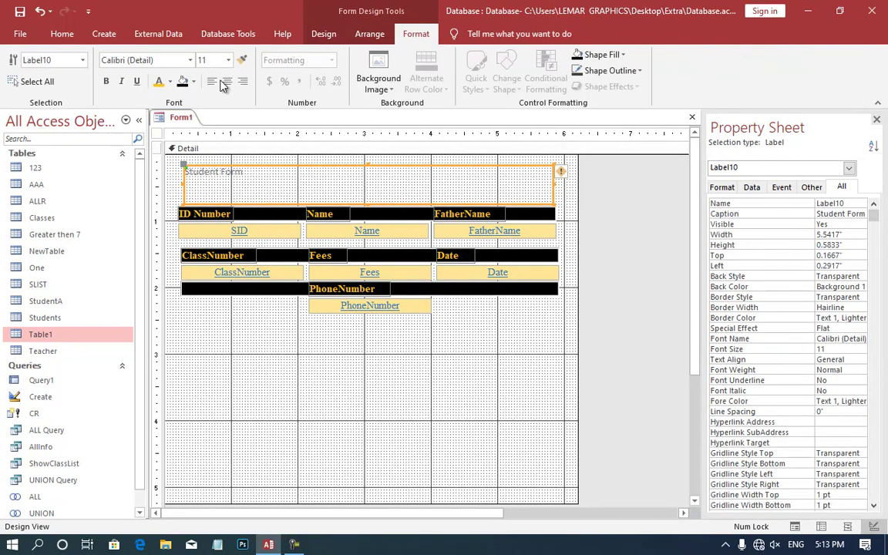
pyautogui.click(225, 82)
pyautogui.click(228, 60)
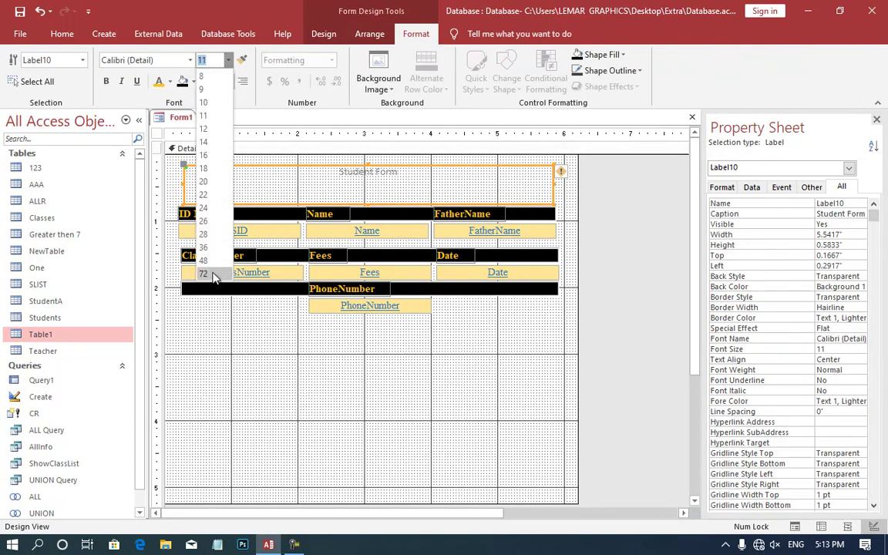
pyautogui.click(202, 274)
pyautogui.click(228, 60)
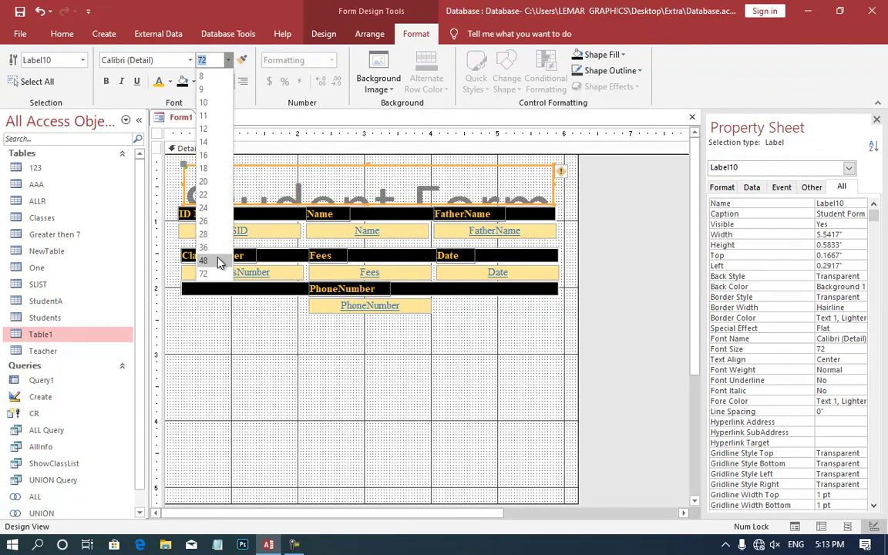
pyautogui.click(202, 261)
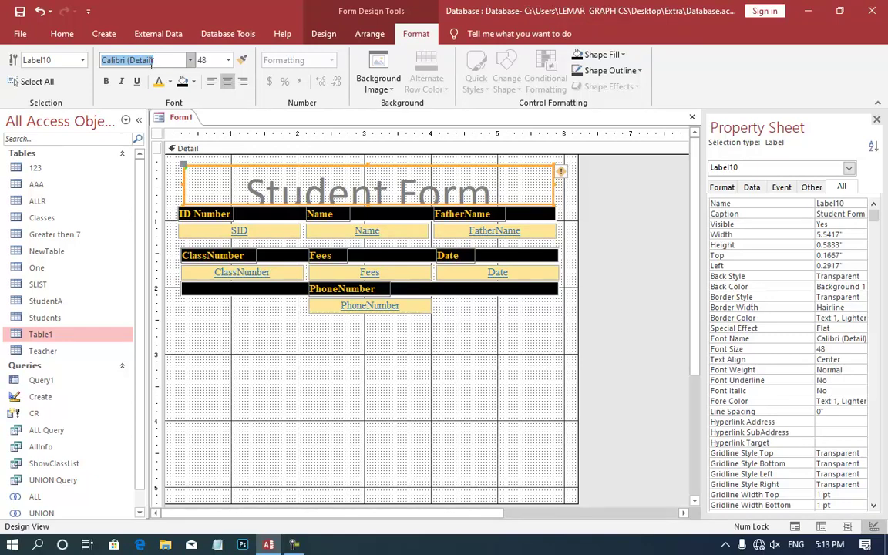
pyautogui.click(147, 60)
pyautogui.write('Ttim')
pyautogui.press('Return')
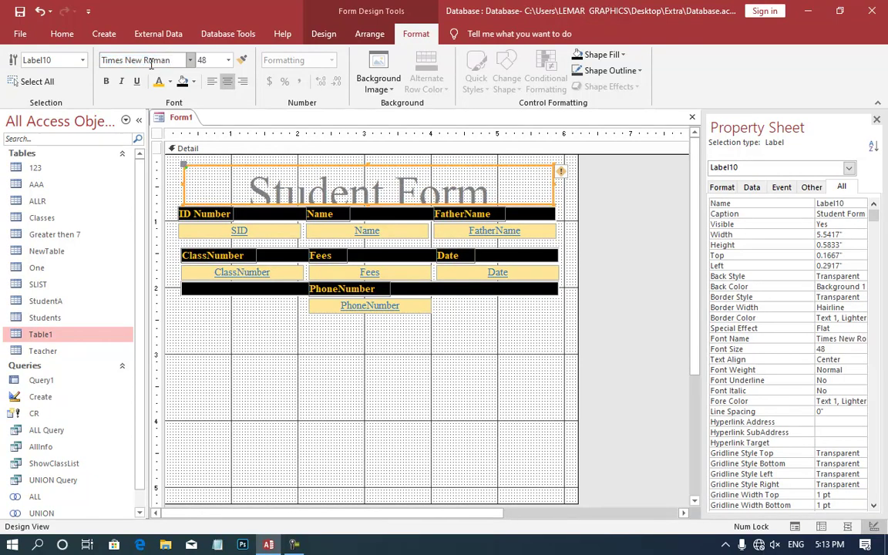
pyautogui.click(106, 81)
pyautogui.click(228, 60)
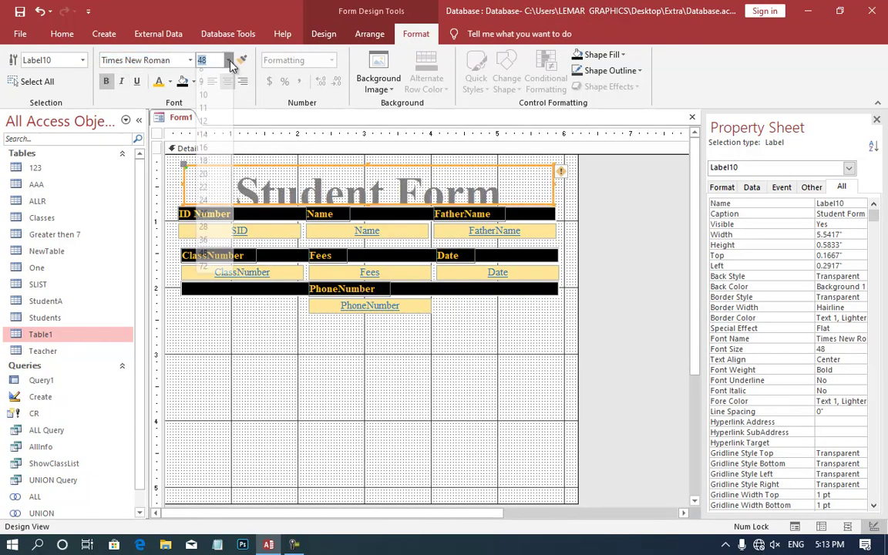
pyautogui.click(202, 240)
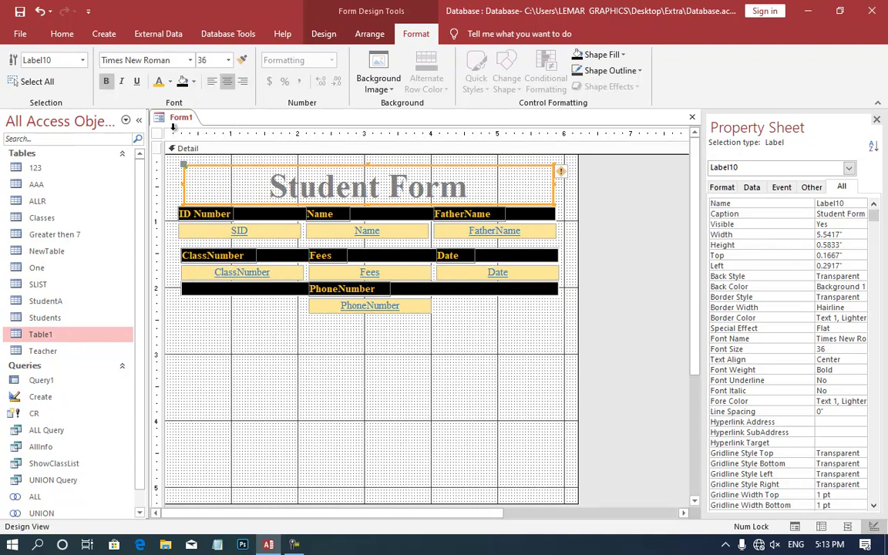
# Step: Give the title label a green fill and white text
pyautogui.click(192, 81)
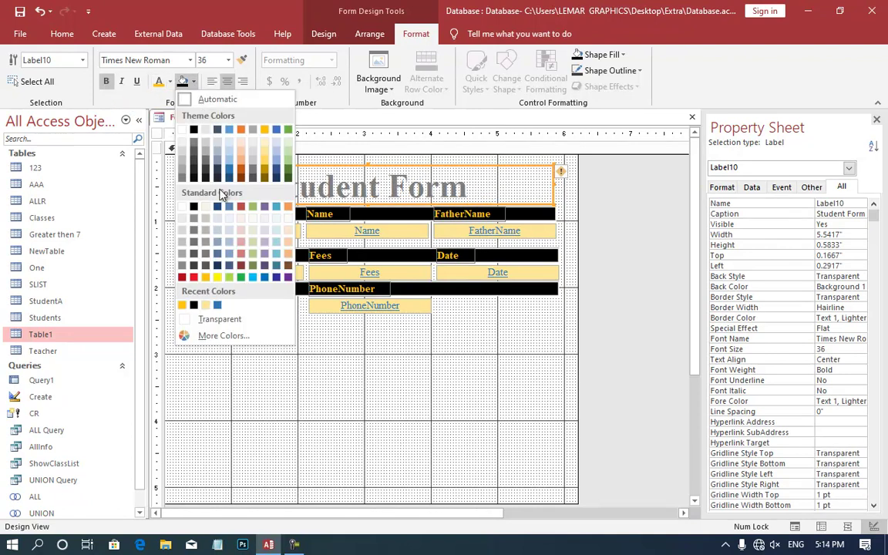
pyautogui.click(228, 277)
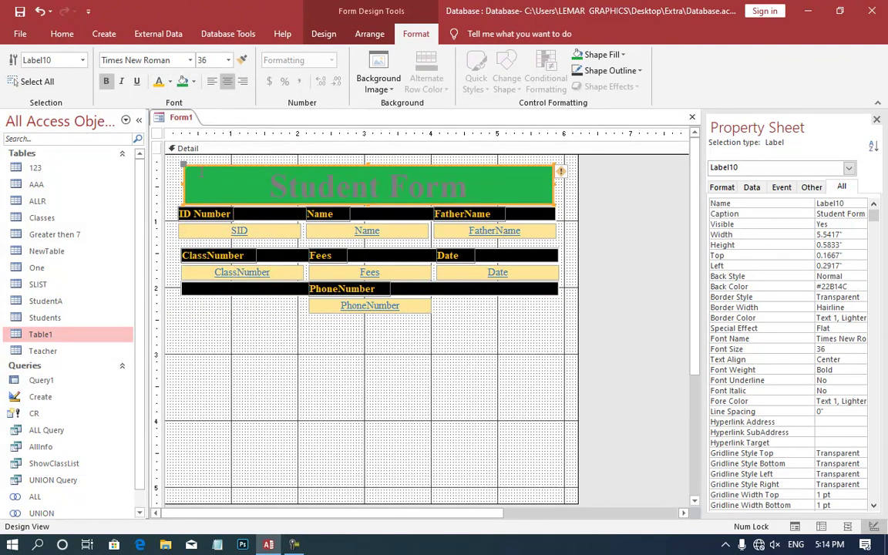
pyautogui.click(170, 81)
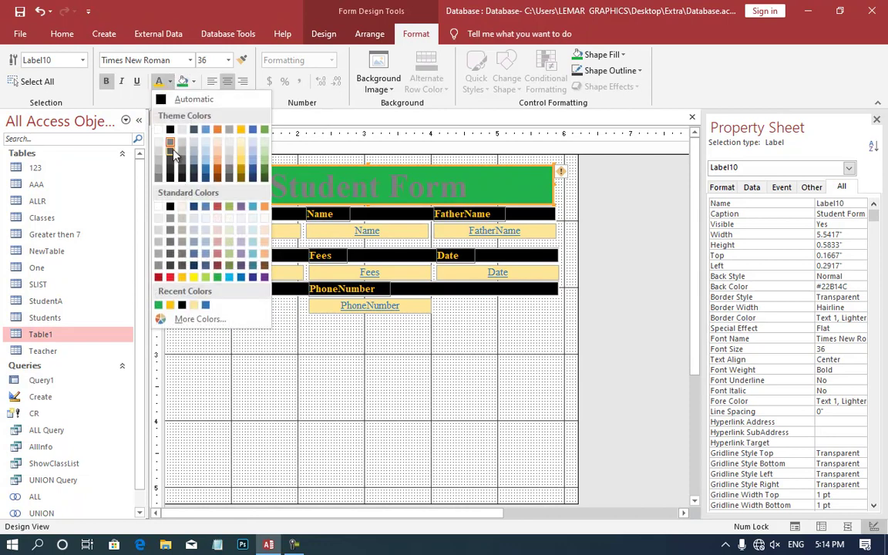
pyautogui.click(159, 129)
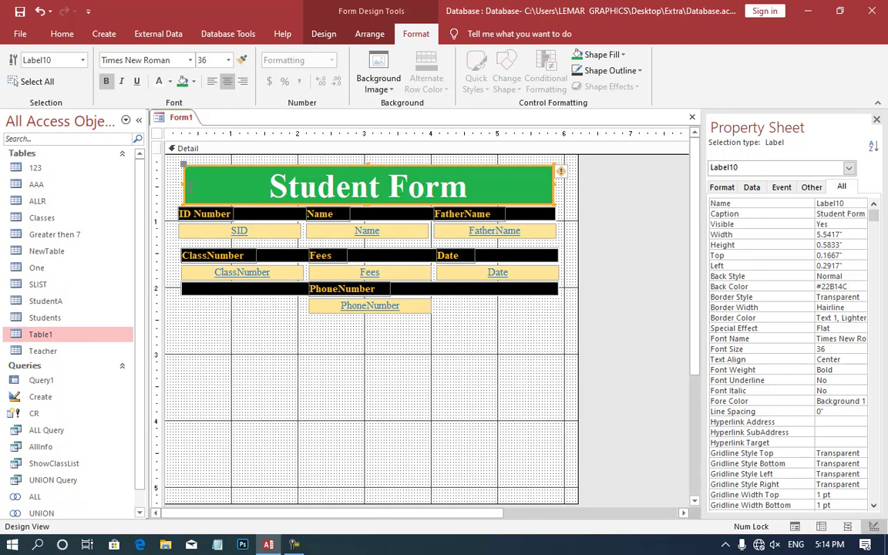
pyautogui.click(323, 34)
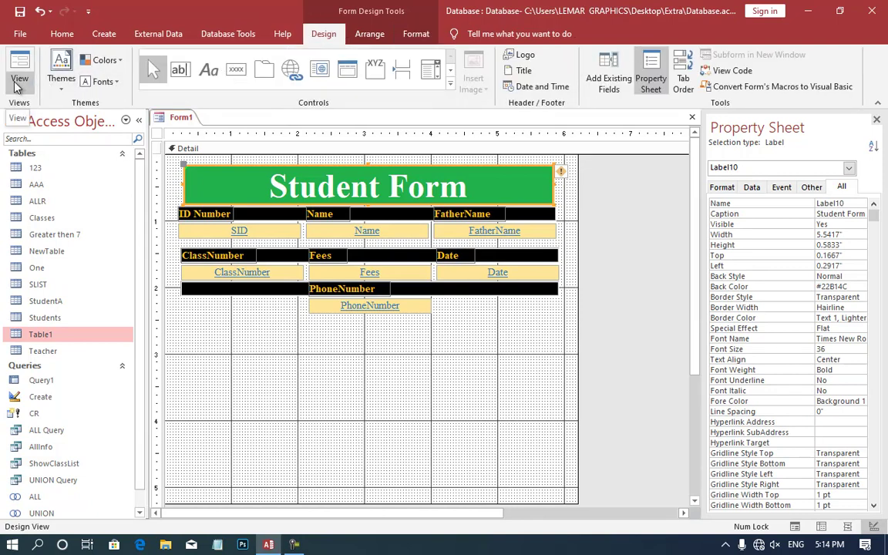
# Step: Switch the form to Form View and enter ID 122
pyautogui.click(19, 82)
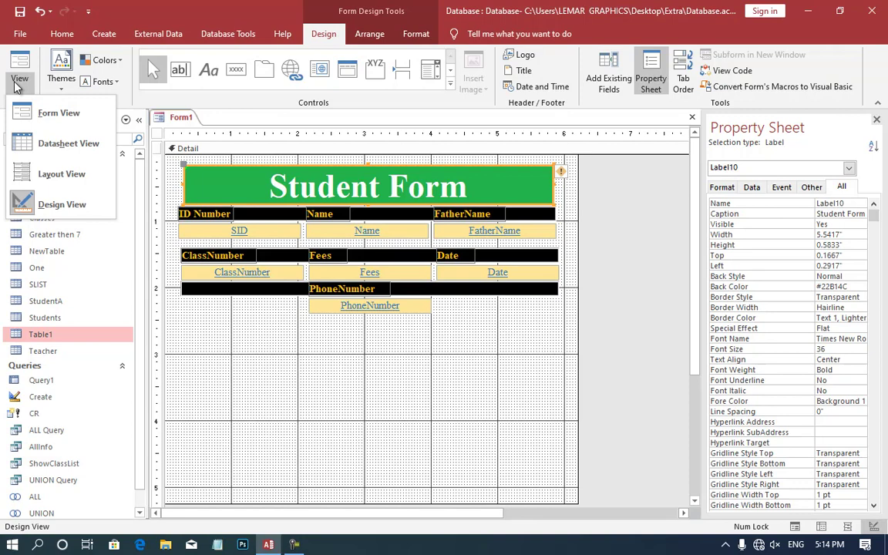
pyautogui.click(58, 117)
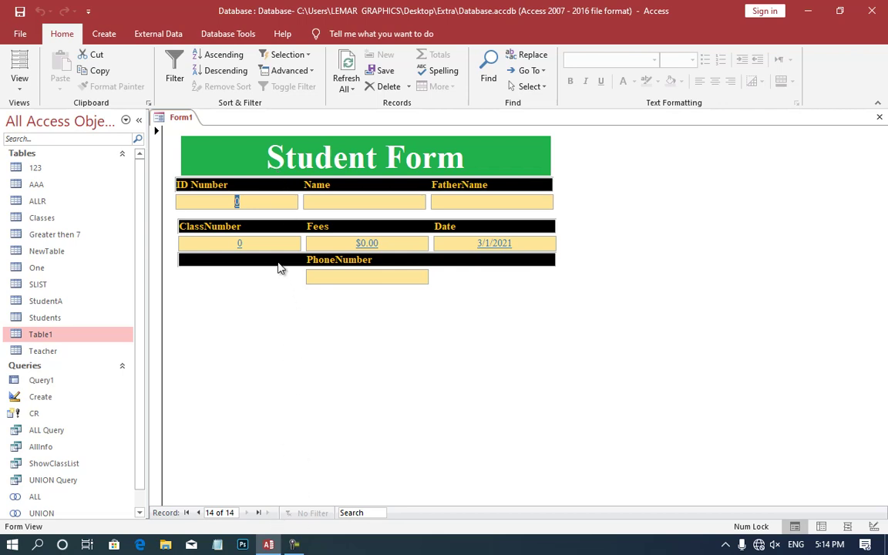
pyautogui.write('122')
pyautogui.press('Tab')
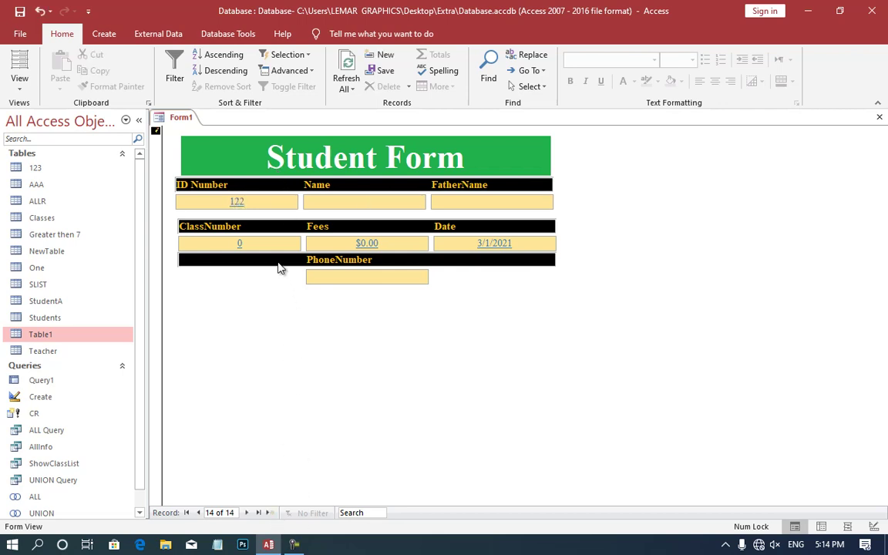
# Step: Enter the student's name, class 7, fees 200 and a phone number, then save the record
pyautogui.press('Tab')
pyautogui.write('7')
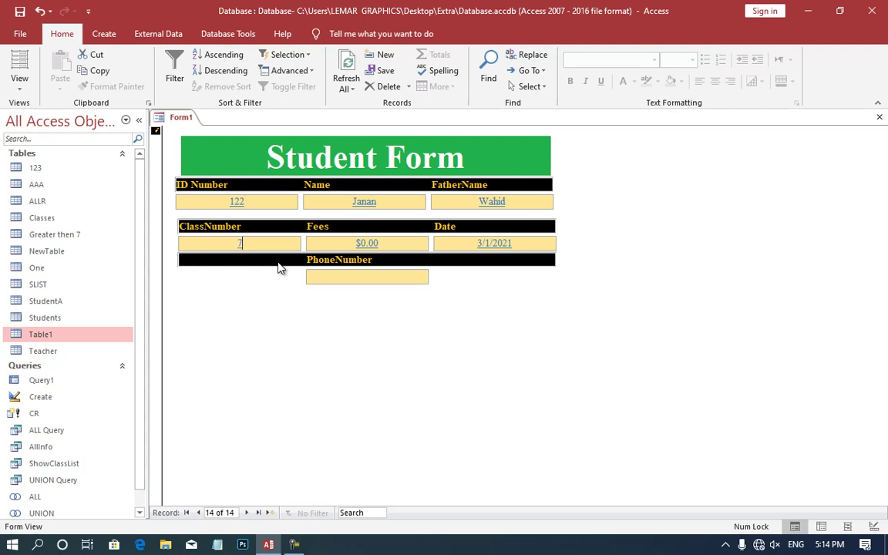
pyautogui.press('Tab')
pyautogui.write('200')
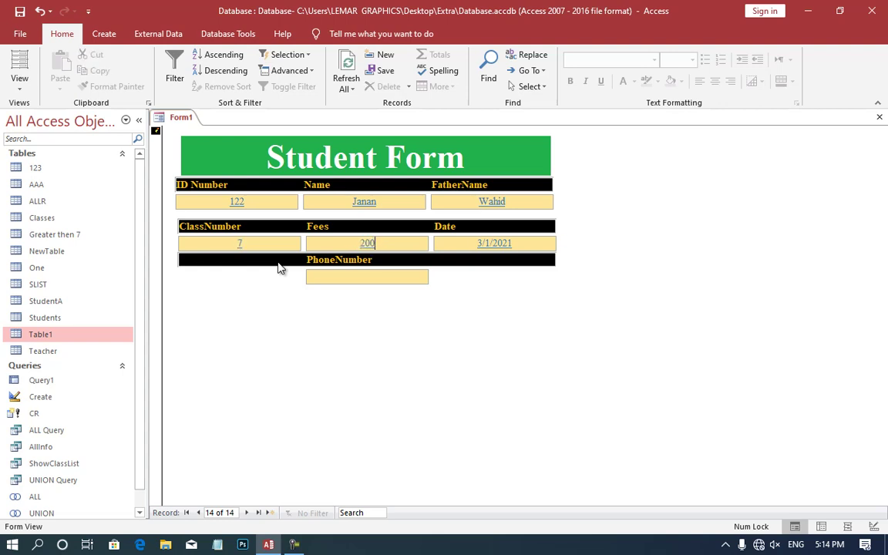
pyautogui.press('Tab')
pyautogui.press('Tab')
pyautogui.write('5')
pyautogui.write('46446464')
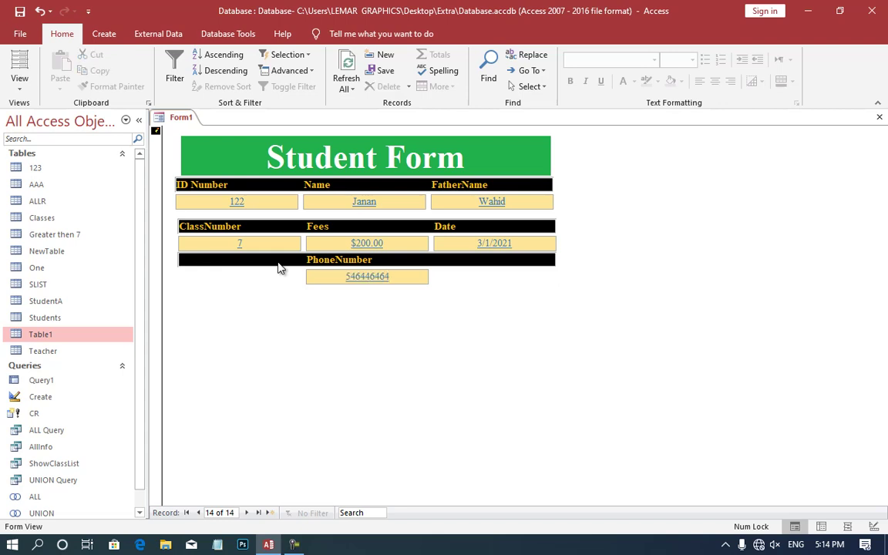
pyautogui.press('Tab')
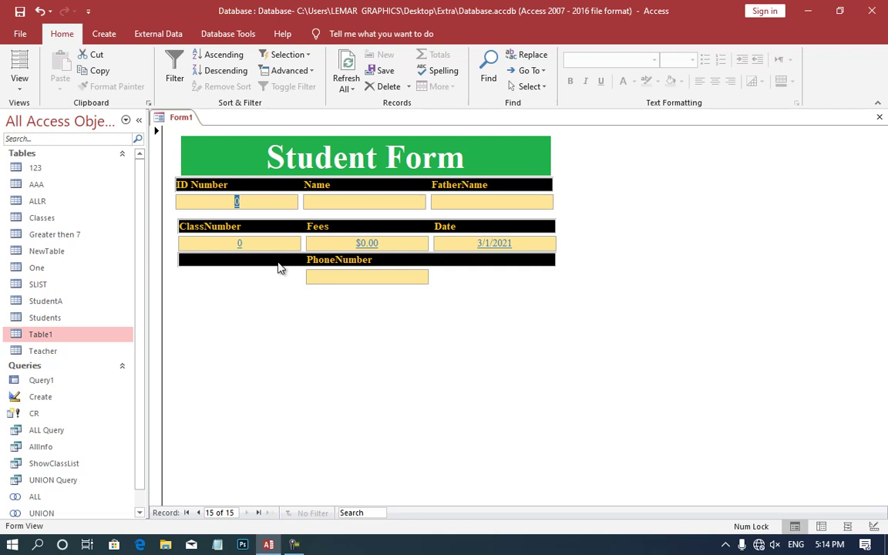
# Step: Enter a record with ID 56, the student's name, class 2, fees 200 and a phone number
pyautogui.write('56')
pyautogui.press('Tab')
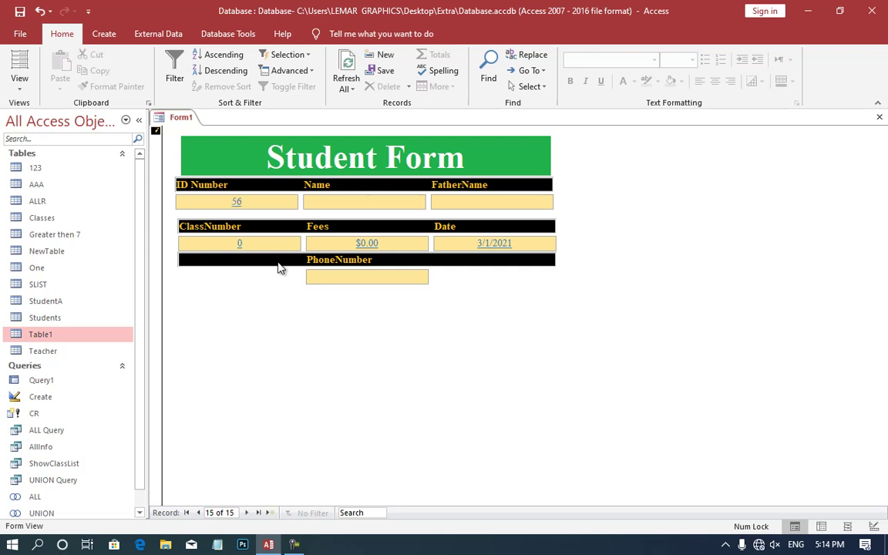
pyautogui.press('Tab')
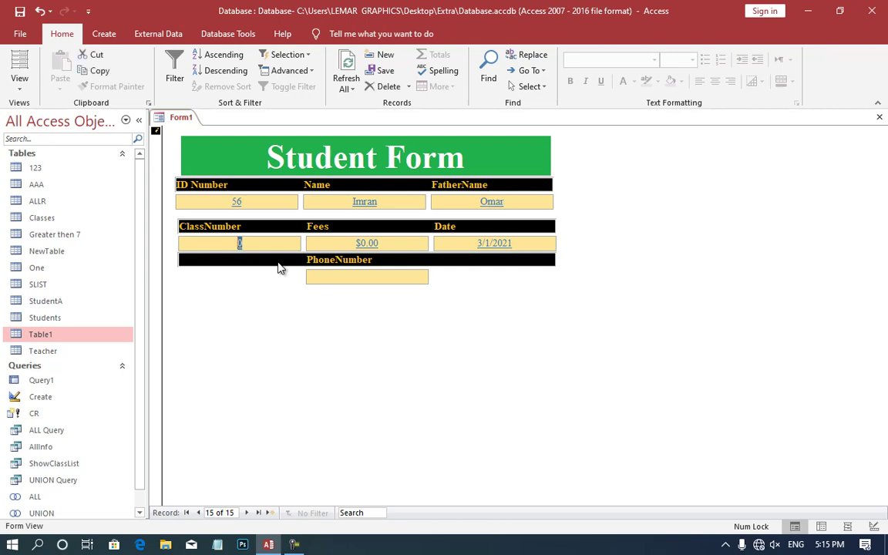
pyautogui.write('2')
pyautogui.press('Tab')
pyautogui.write('200')
pyautogui.press('Tab')
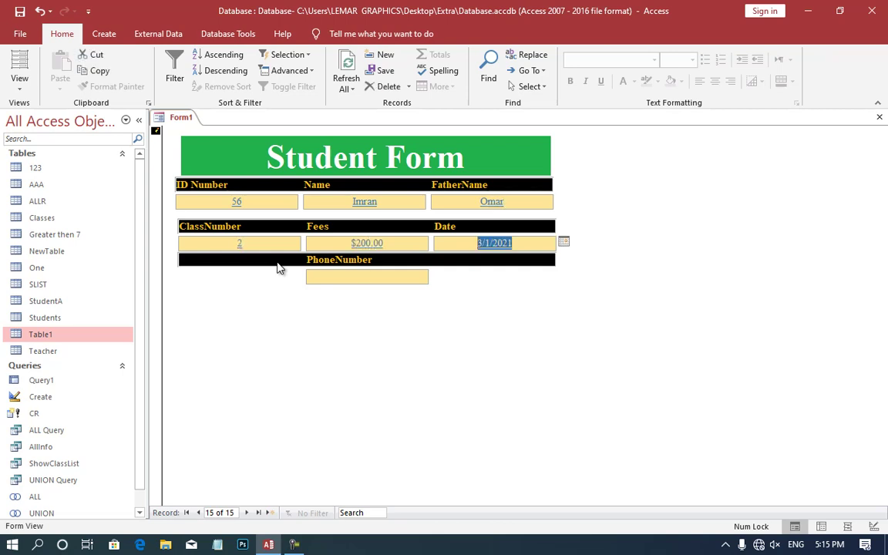
pyautogui.press('Tab')
pyautogui.write('544664')
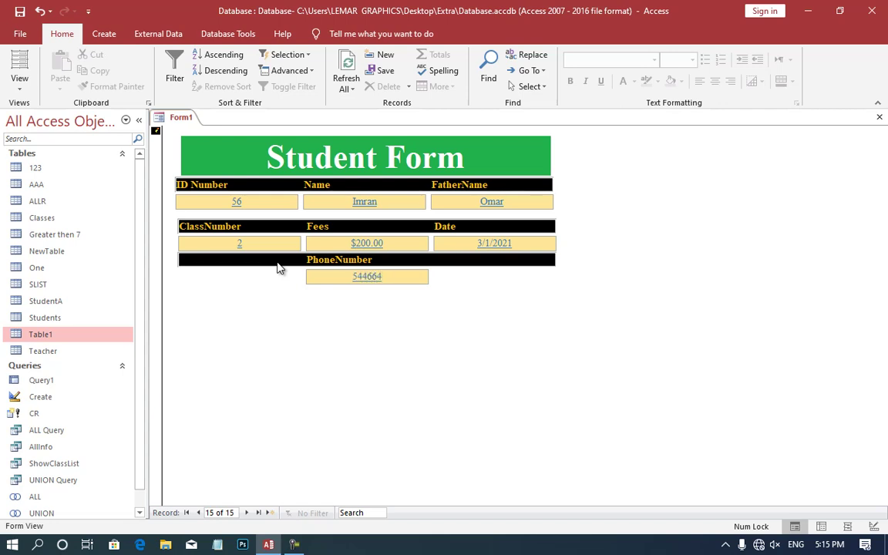
pyautogui.press('Tab')
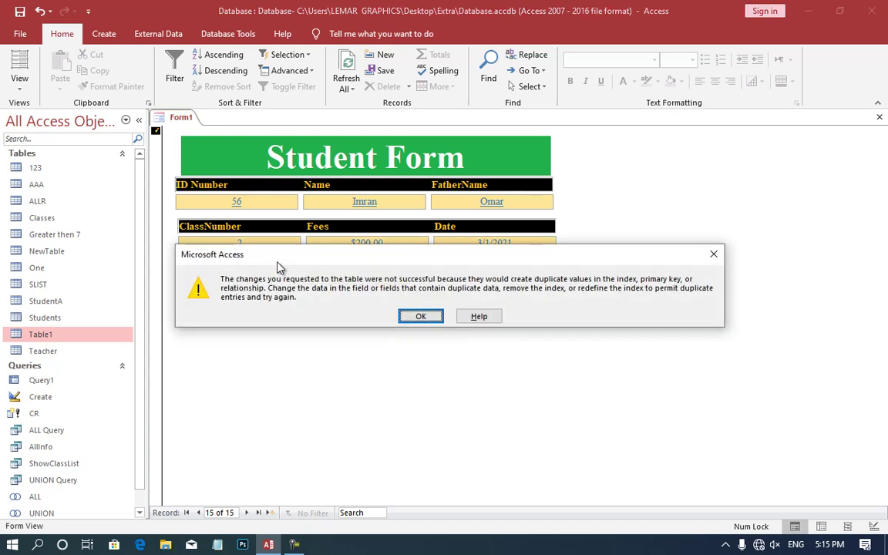
# Step: Dismiss the duplicate-key error and replace ID 56 with 178454 so the record saves
pyautogui.press('Return')
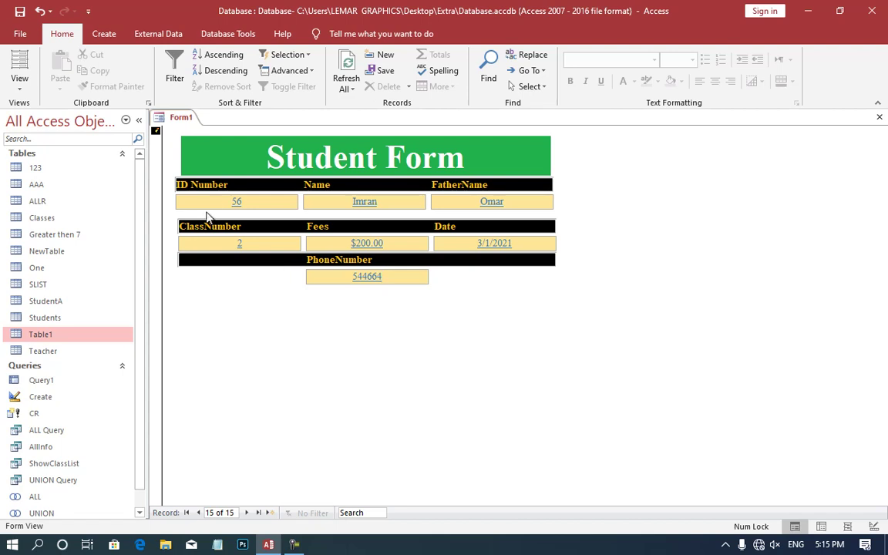
pyautogui.doubleClick(257, 200)
pyautogui.write('17')
pyautogui.write('8454')
pyautogui.press('Tab')
pyautogui.press('Tab')
pyautogui.press('Tab')
pyautogui.press('Tab')
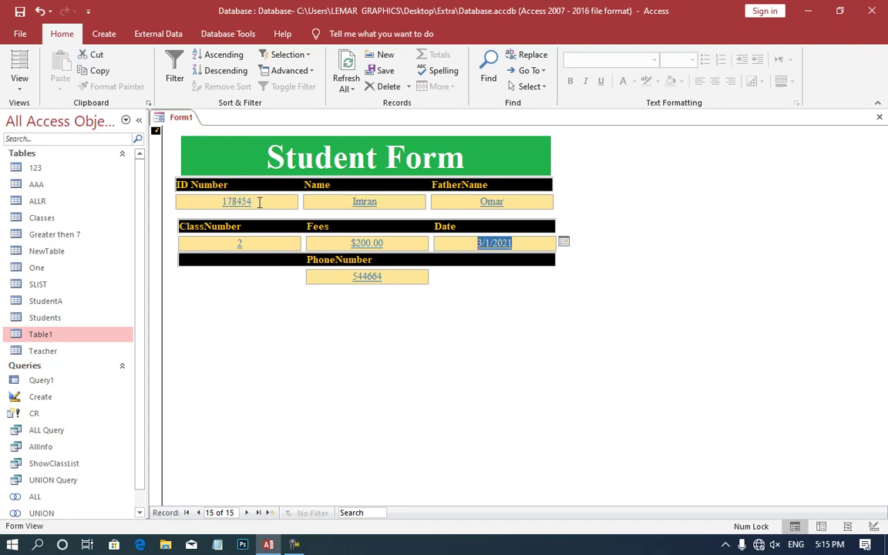
pyautogui.press('Tab')
pyautogui.press('Tab')
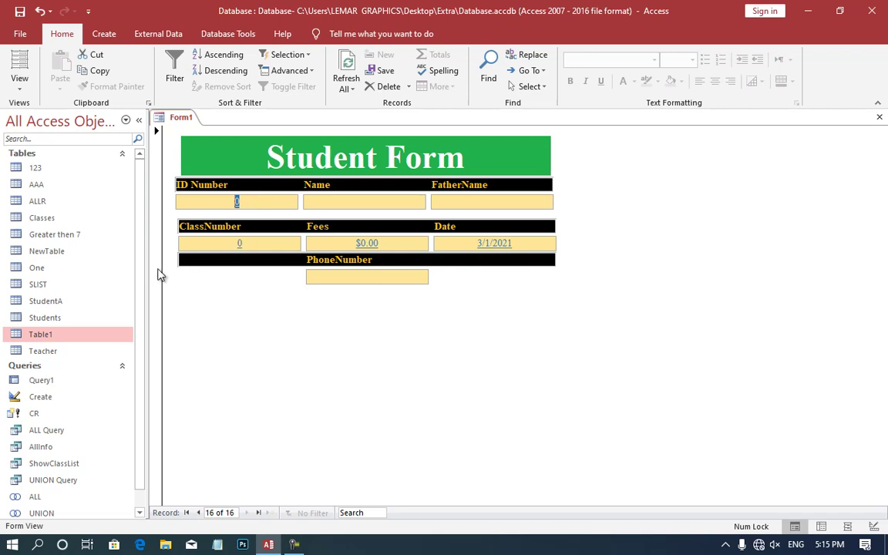
# Step: Open the Students table, inspect rows 178454 and 122, then return to Form1
pyautogui.doubleClick(58, 318)
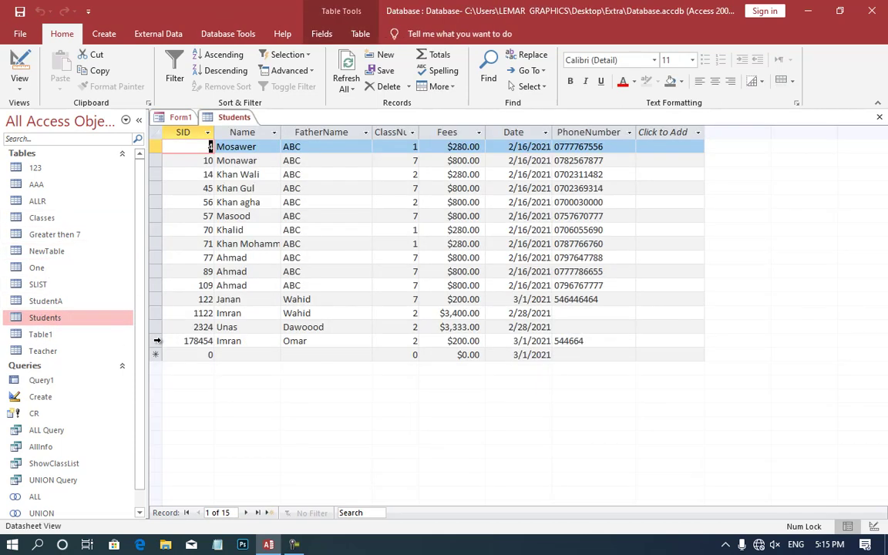
pyautogui.click(157, 340)
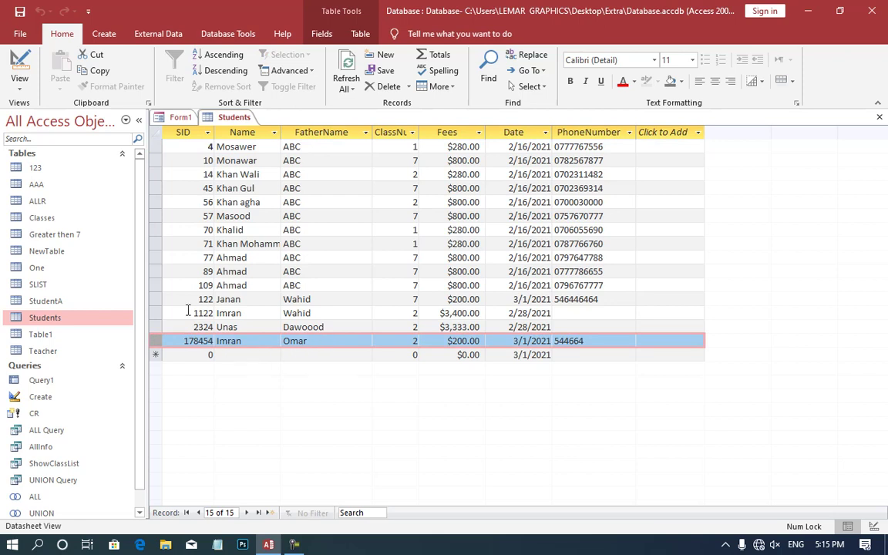
pyautogui.click(157, 299)
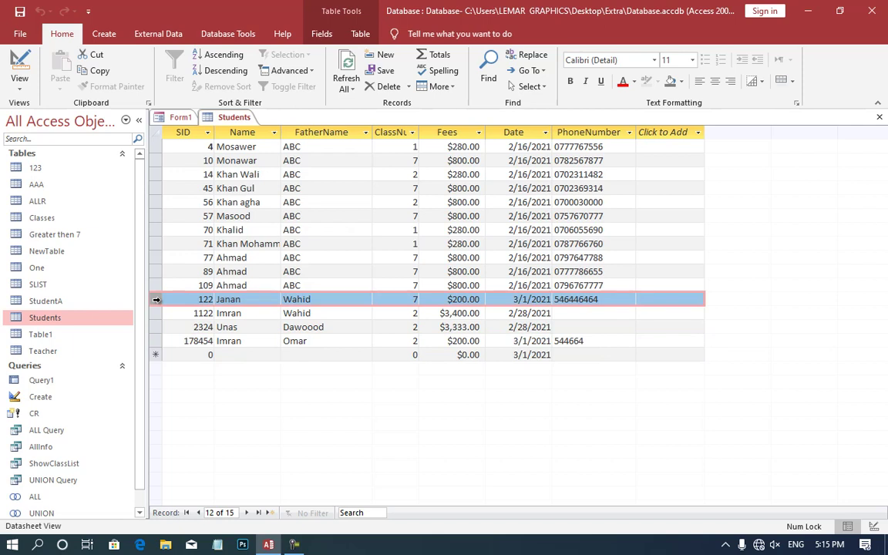
pyautogui.click(177, 117)
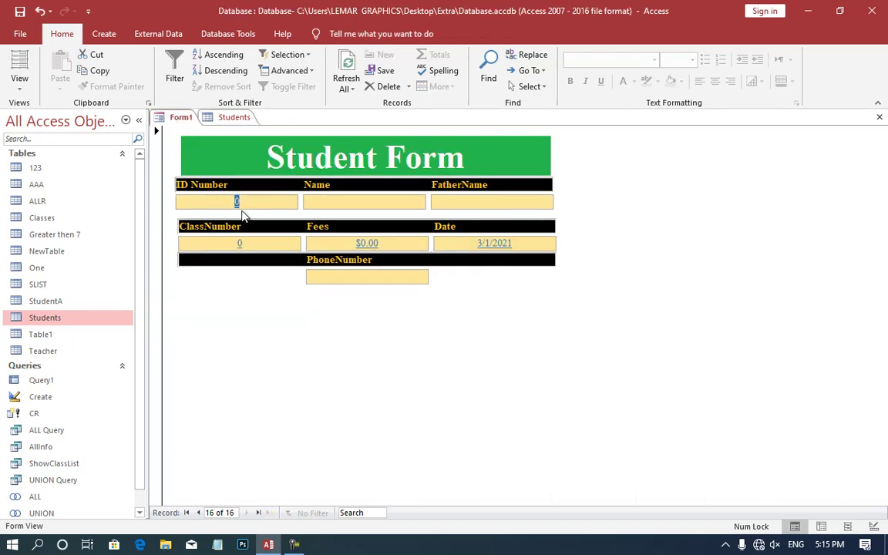
# Step: Enter ID 15655 with the student's name and father's name
pyautogui.write('156')
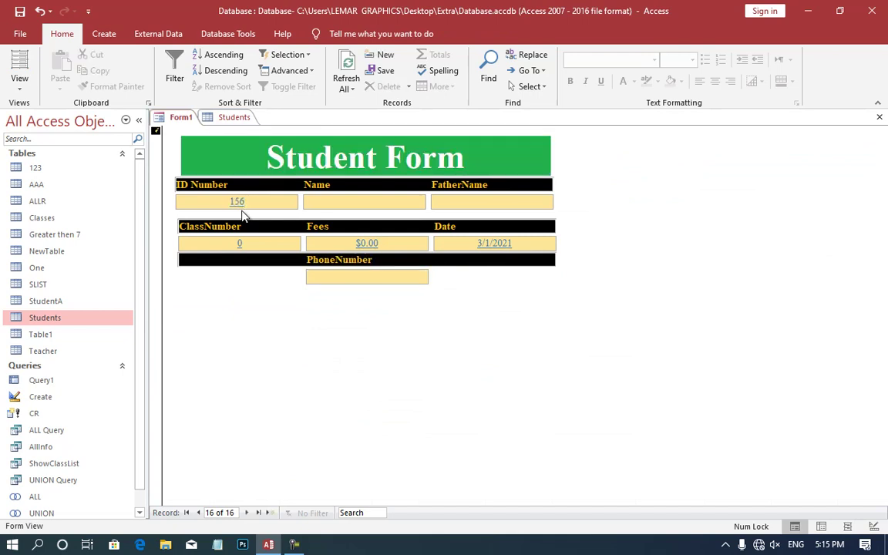
pyautogui.write('55')
pyautogui.press('Tab')
pyautogui.write('Ta')
pyautogui.press('Tab')
pyautogui.press('Tab')
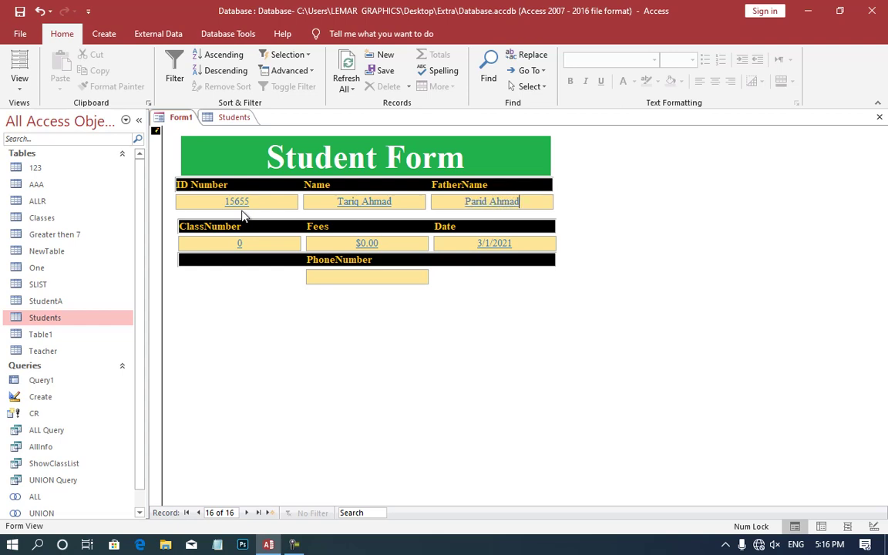
pyautogui.press('Tab')
# Step: Enter class 7, fees 560 and a phone number, then open the Students table
pyautogui.write('7')
pyautogui.press('Tab')
pyautogui.write('560')
pyautogui.press('Tab')
pyautogui.press('Tab')
pyautogui.write('54644464')
pyautogui.press('Tab')
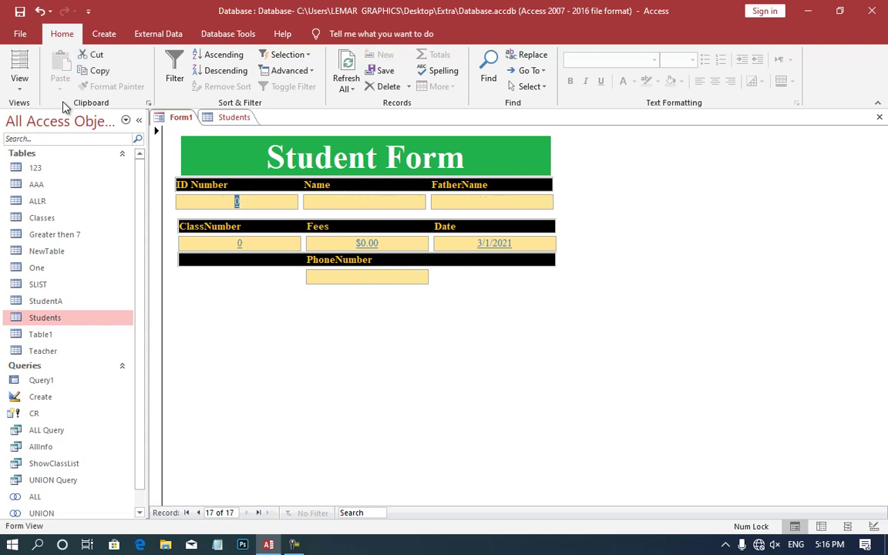
pyautogui.doubleClick(54, 319)
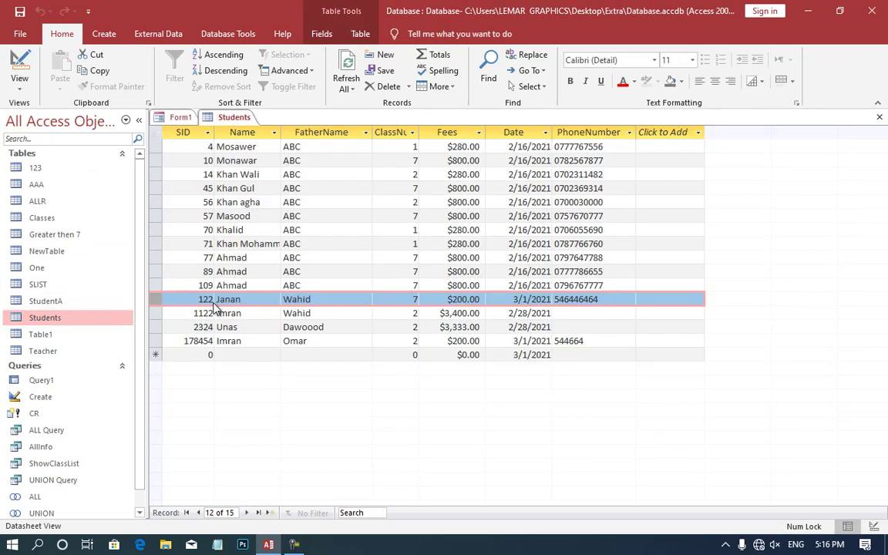
# Step: Refresh the Students table, check the new 15655 row, and close the table
pyautogui.click(346, 70)
pyautogui.click(155, 341)
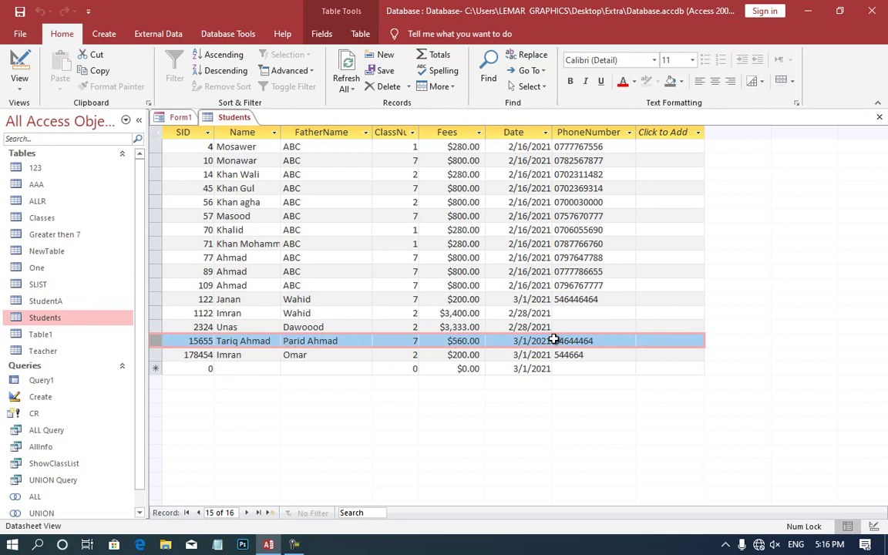
pyautogui.hotkey('ctrl', 'w')
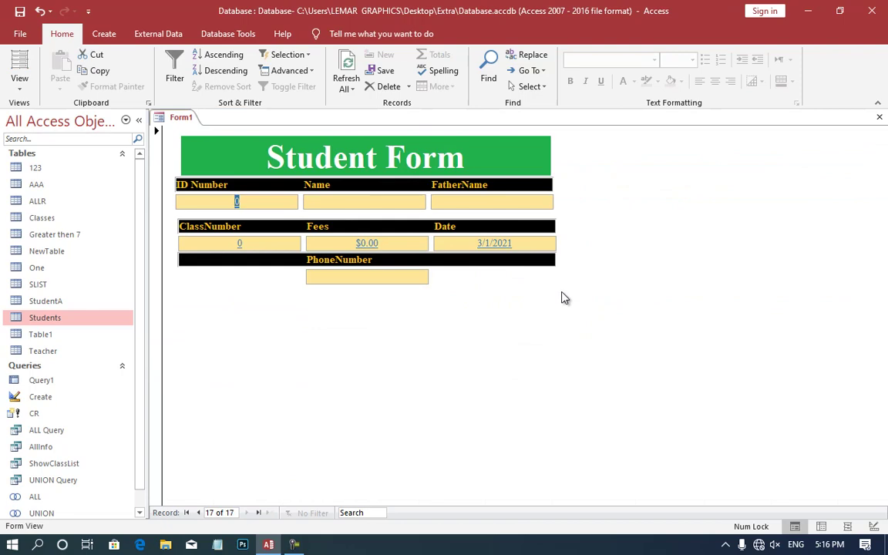